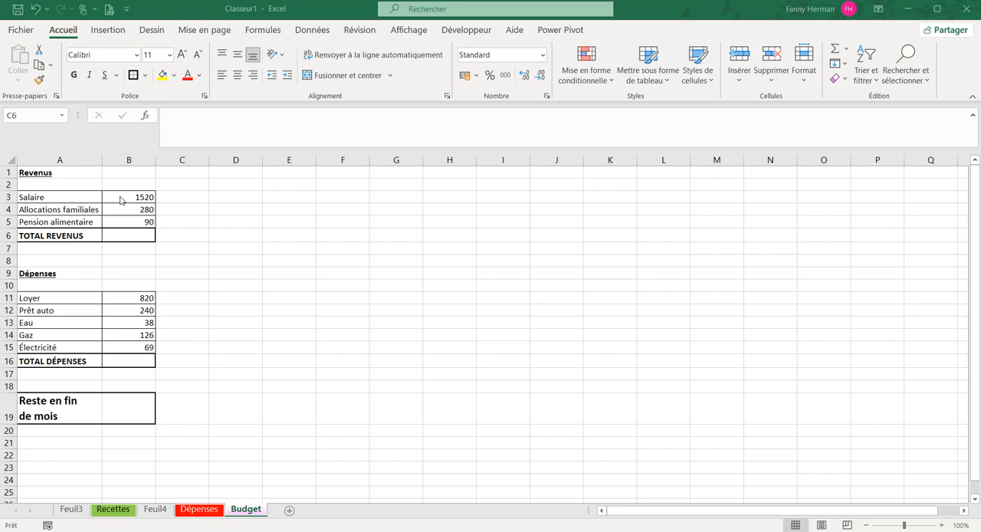
Format column B in the Nombre category with two decimals and the thousands separator
{"action": "left_click", "coordinate": [127, 156]}
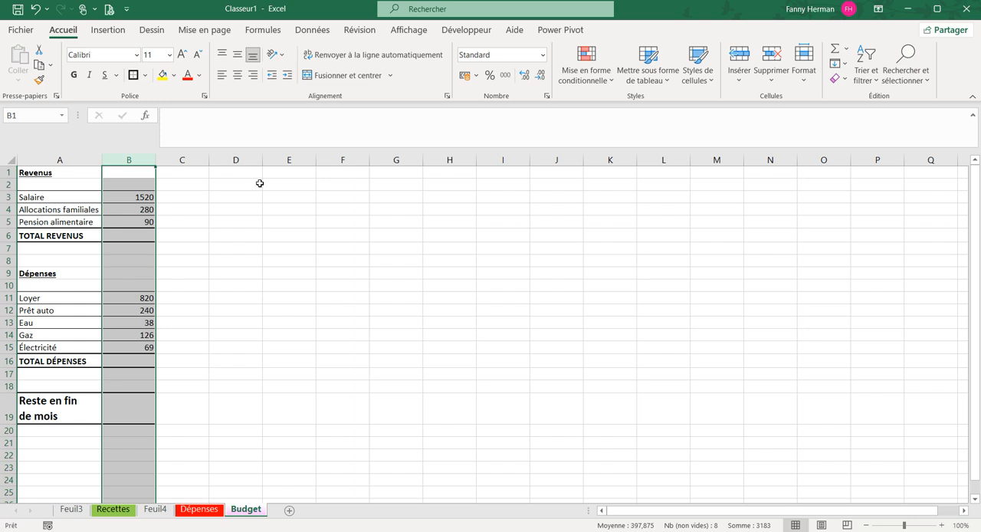
{"action": "left_click", "coordinate": [543, 56]}
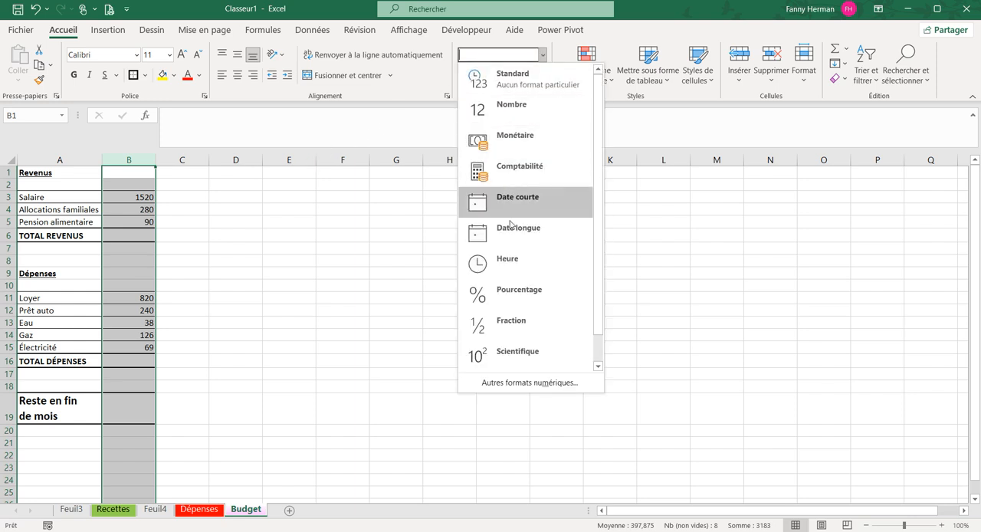
{"action": "left_click", "coordinate": [543, 54]}
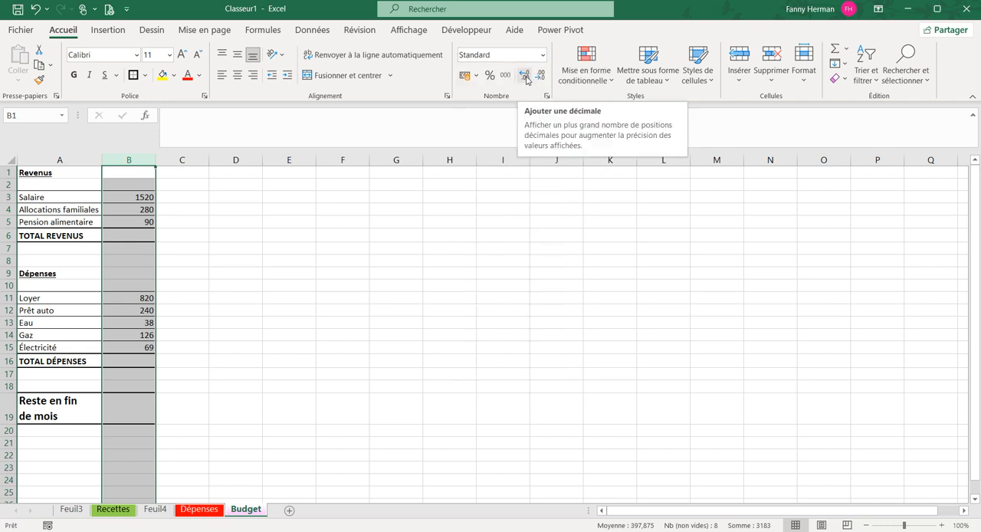
{"action": "left_click", "coordinate": [525, 76]}
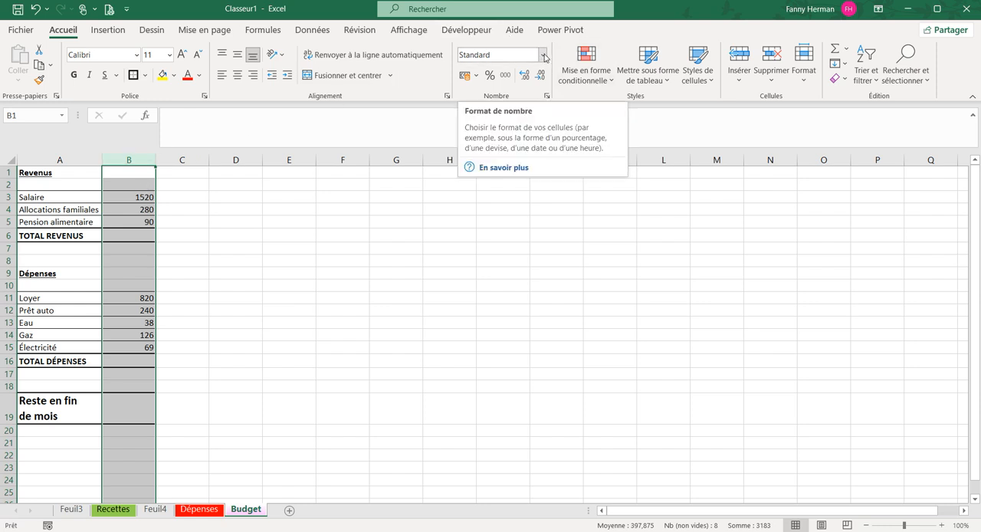
{"action": "left_click", "coordinate": [546, 96]}
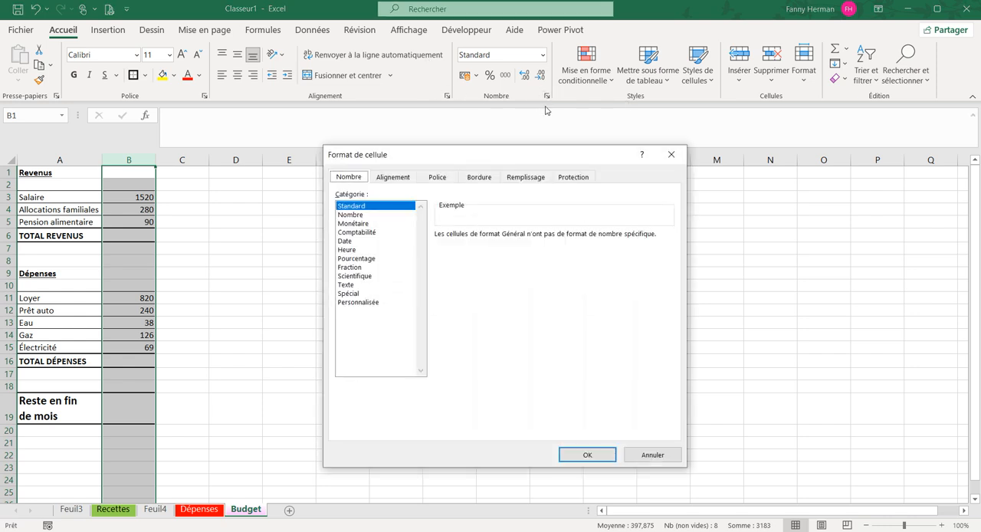
{"action": "left_click", "coordinate": [354, 214]}
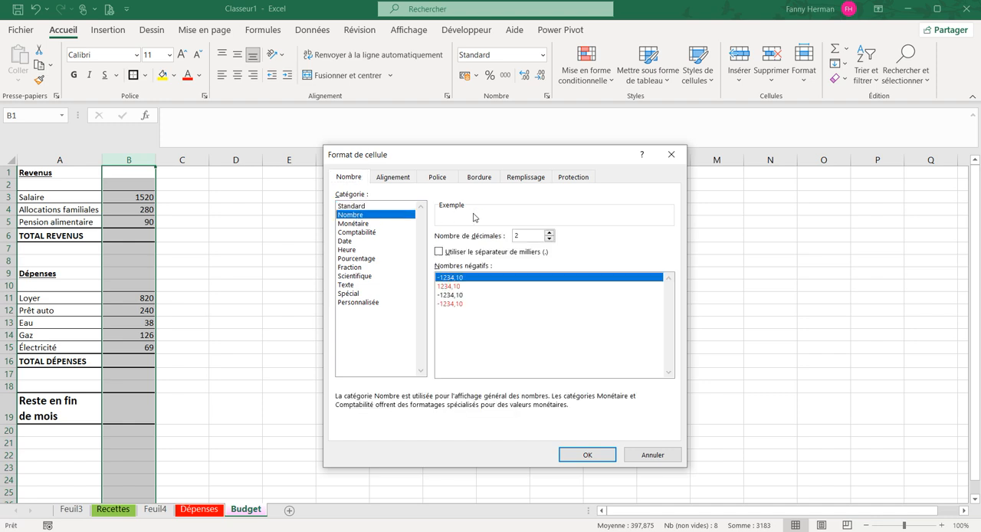
{"action": "left_click", "coordinate": [439, 252]}
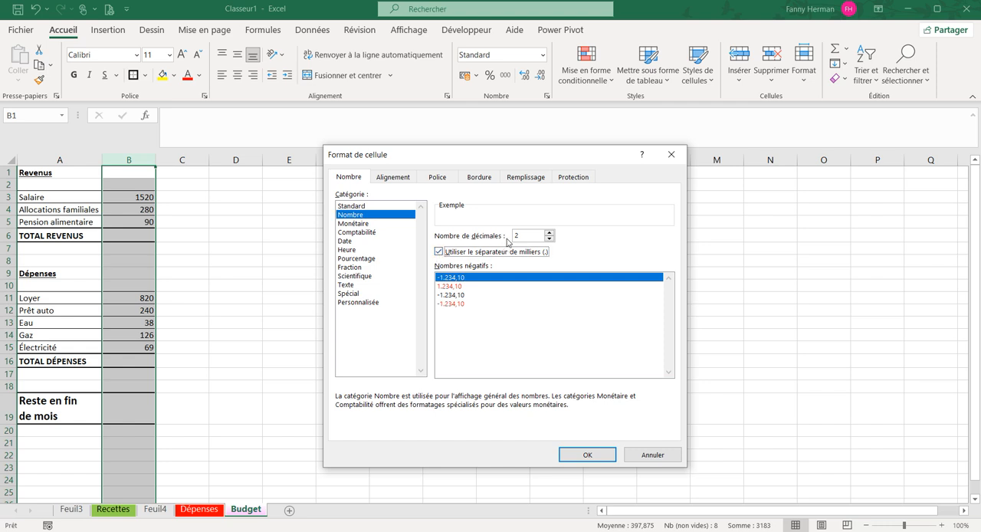
{"action": "left_click", "coordinate": [587, 458]}
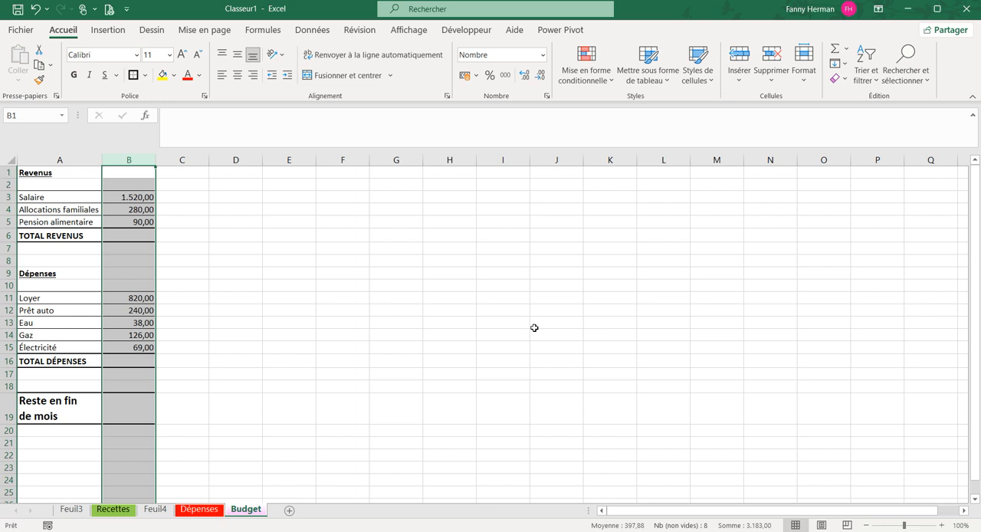
{"action": "left_click", "coordinate": [220, 261]}
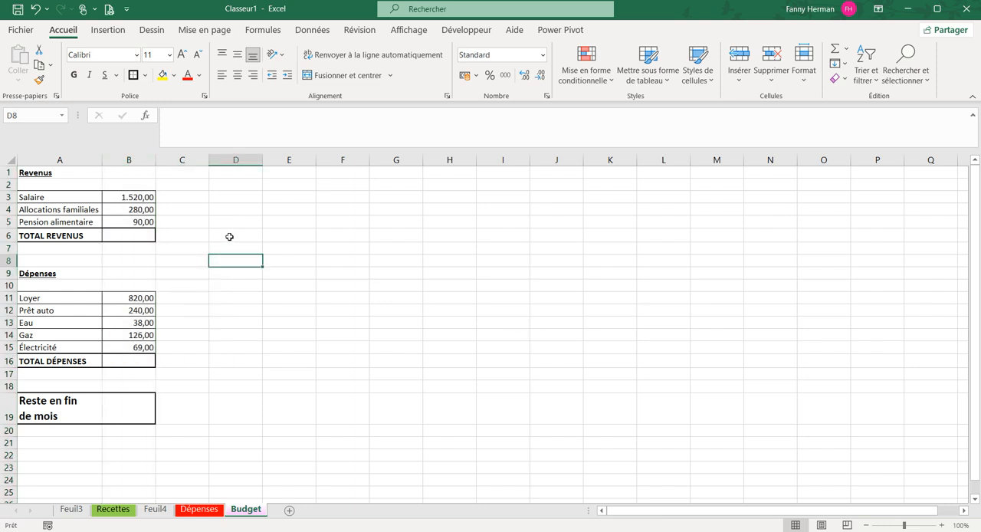
Enter the formula =B3+B4+B5 in B6 to add up the three revenue amounts
{"action": "left_click", "coordinate": [116, 233]}
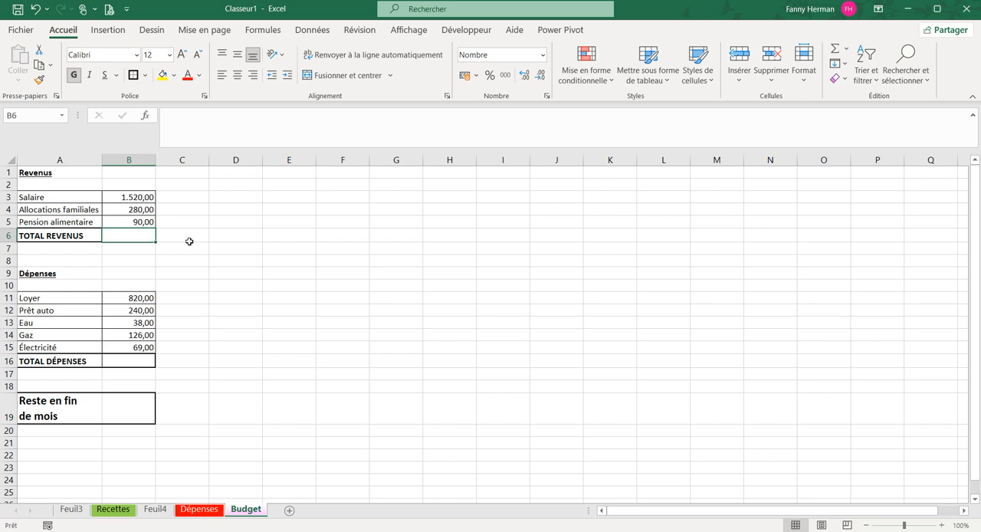
{"action": "type", "text": "="}
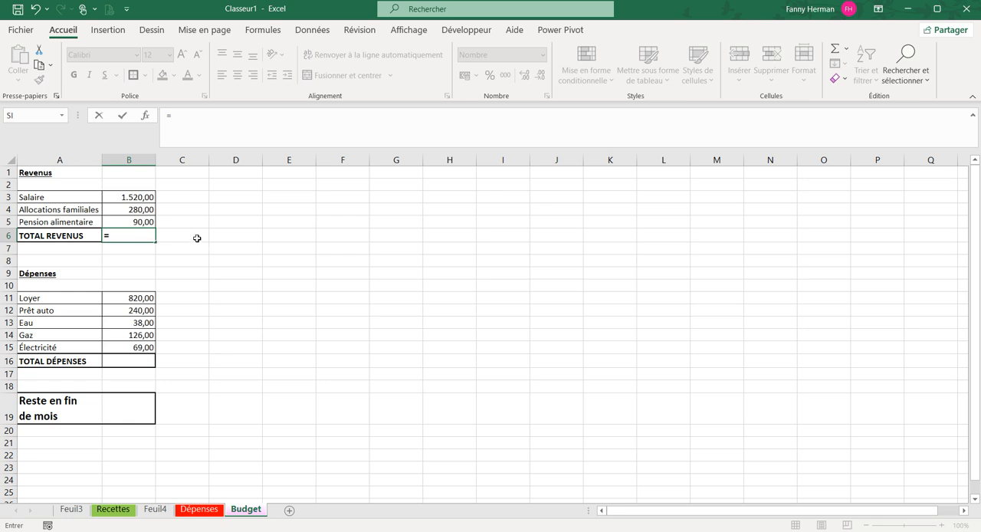
{"action": "left_click", "coordinate": [130, 196]}
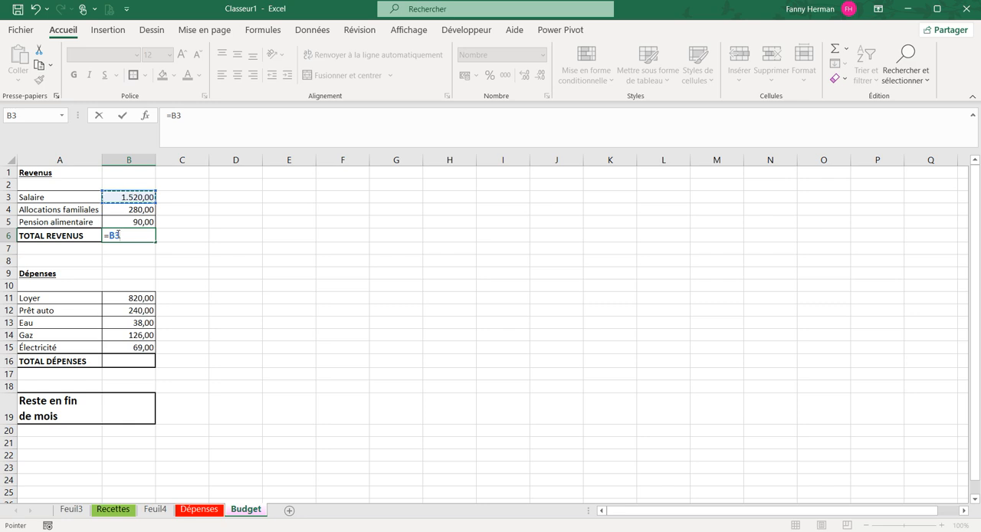
{"action": "type", "text": "+"}
{"action": "left_click", "coordinate": [131, 210]}
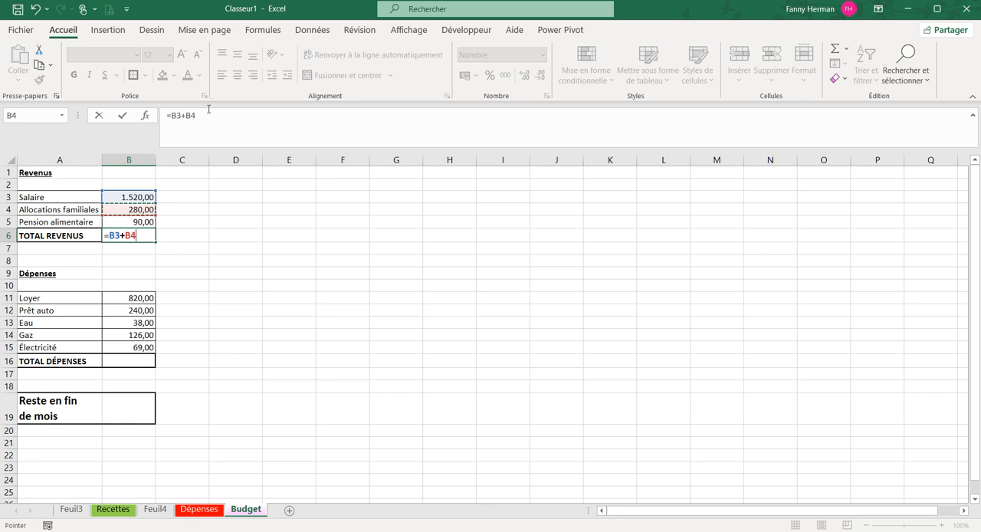
{"action": "type", "text": "+"}
{"action": "left_click", "coordinate": [125, 221]}
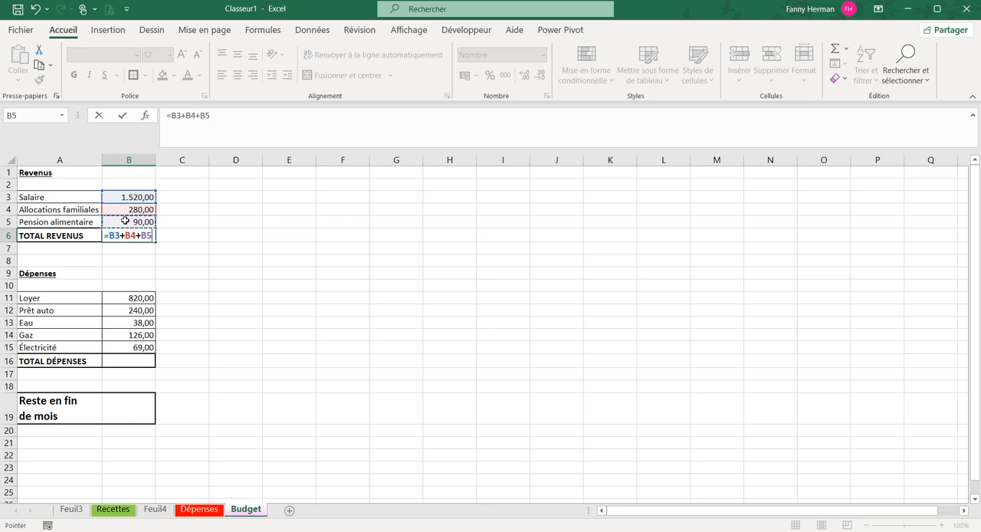
{"action": "key", "text": "Return"}
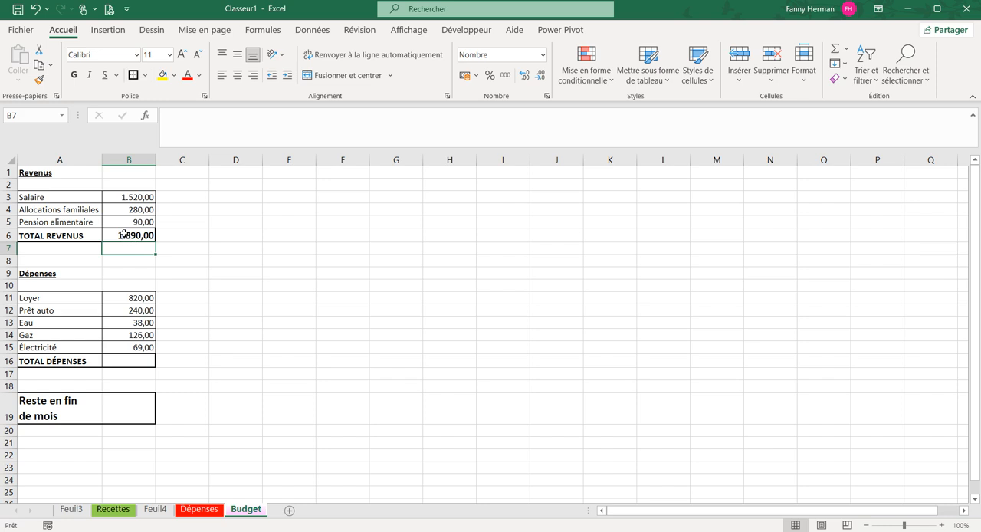
Set the Salaire amount in B3 to 1850 and check the TOTAL REVENUS formula in B6
{"action": "left_click", "coordinate": [116, 234]}
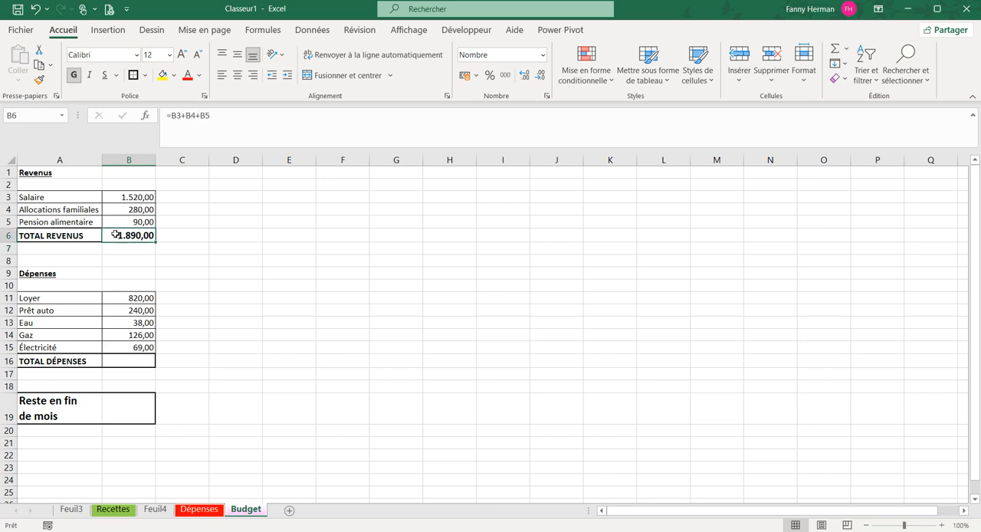
{"action": "left_click", "coordinate": [112, 196]}
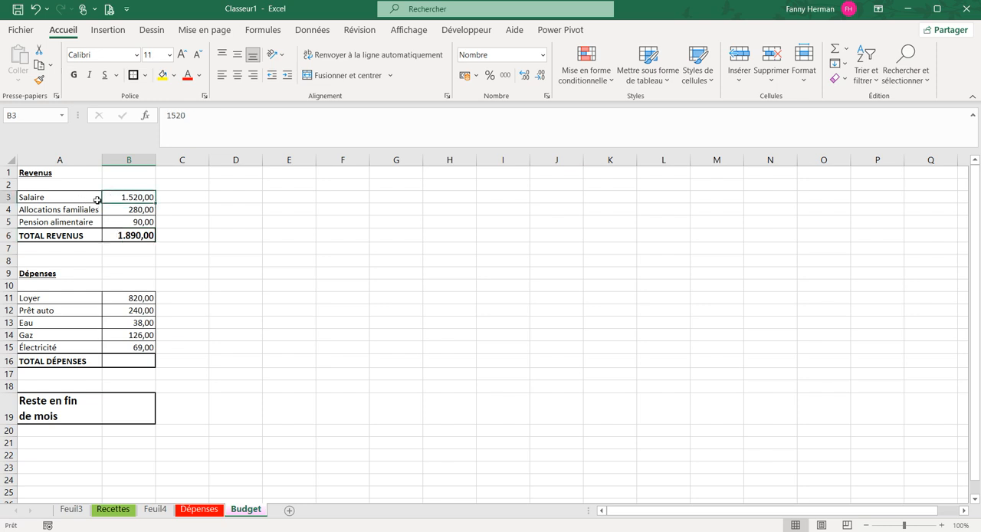
{"action": "type", "text": "1850"}
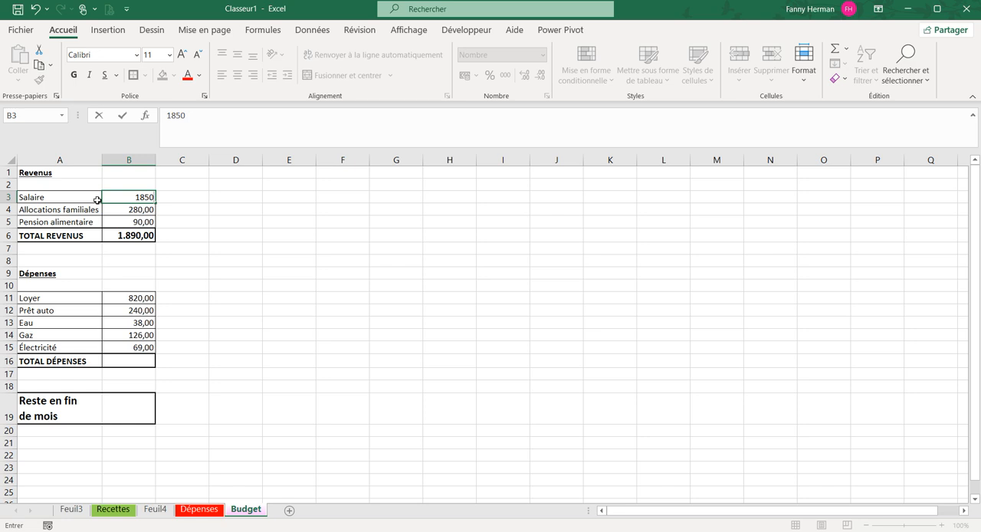
{"action": "key", "text": "Return"}
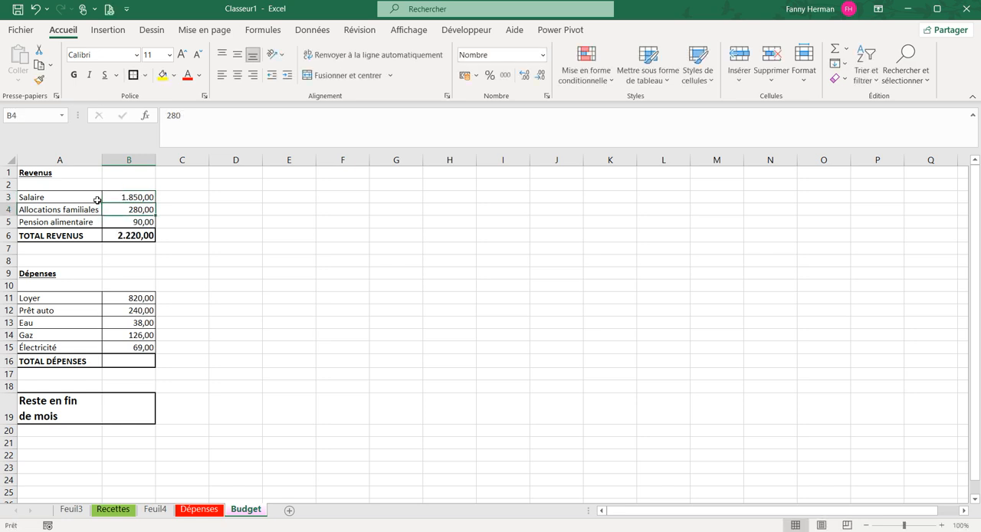
{"action": "left_click", "coordinate": [130, 235]}
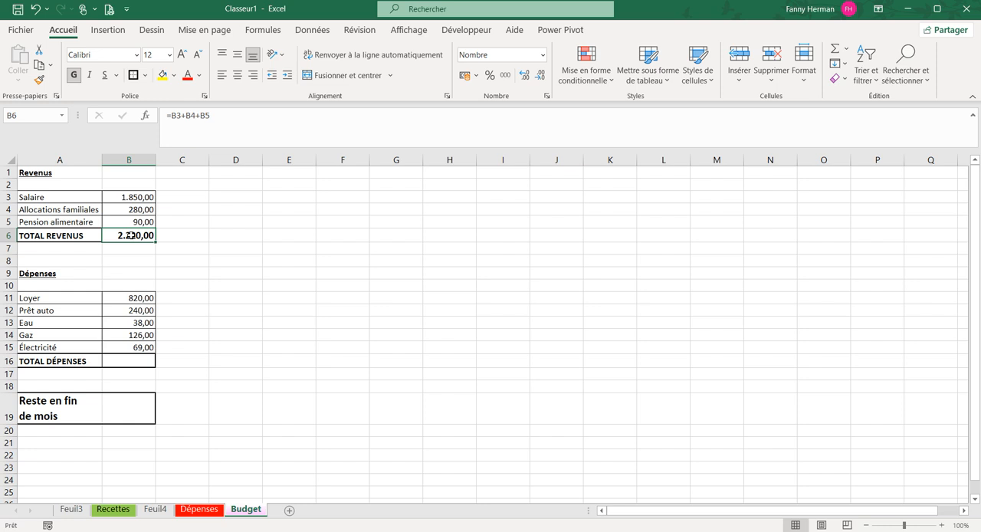
Calculate TOTAL DÉPENSES in B16 with the automatic sum =SOMME(B11:B15)
{"action": "scroll", "coordinate": [205, 278], "scroll_direction": "down", "scroll_amount": 1}
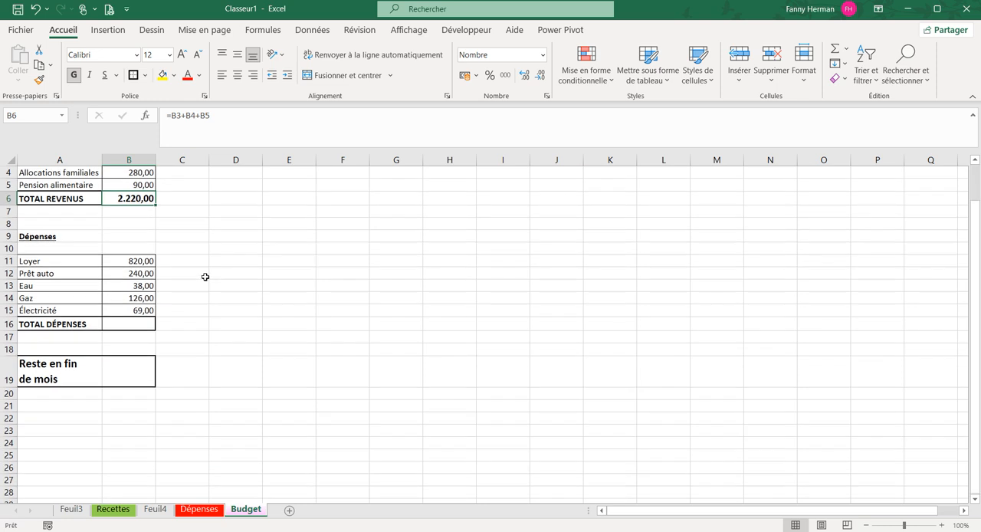
{"action": "left_click", "coordinate": [117, 325]}
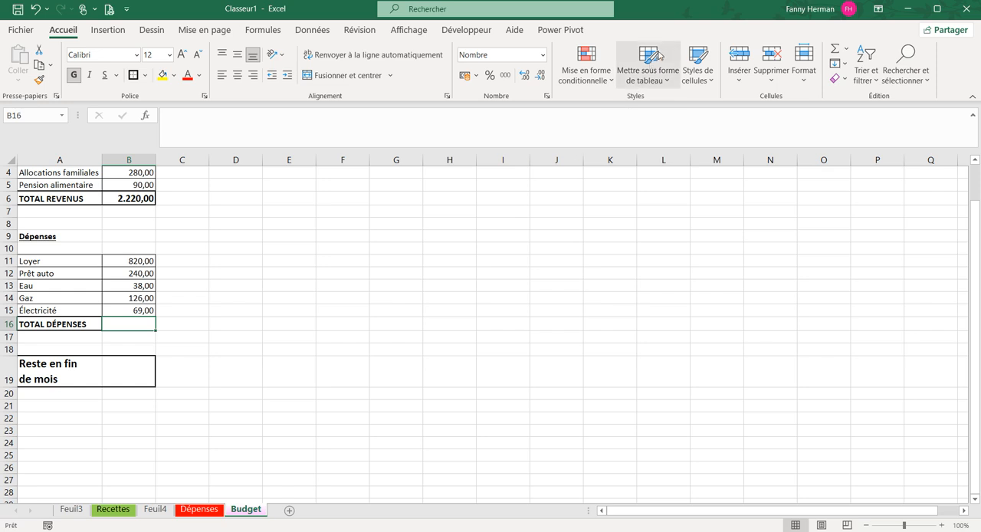
{"action": "left_click", "coordinate": [847, 50]}
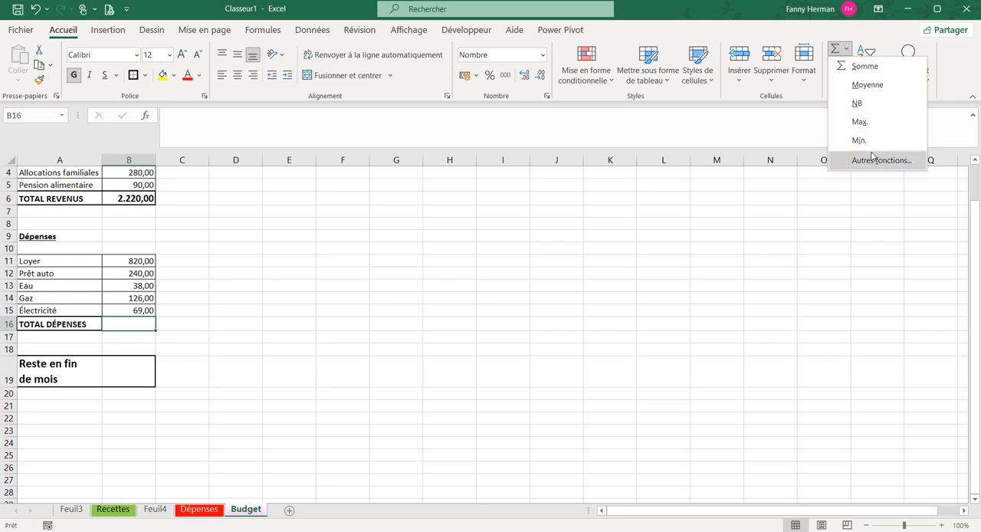
{"action": "left_click", "coordinate": [834, 51]}
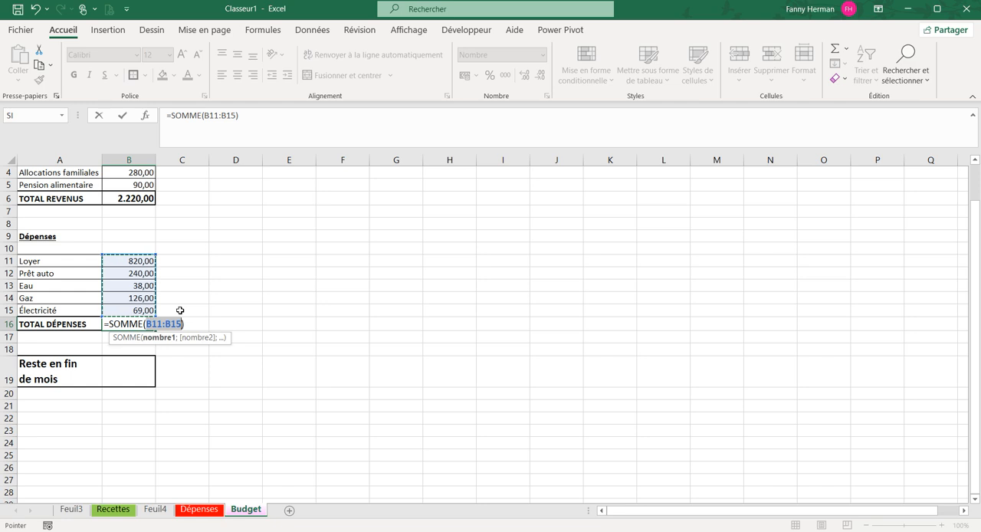
{"action": "key", "text": "Return"}
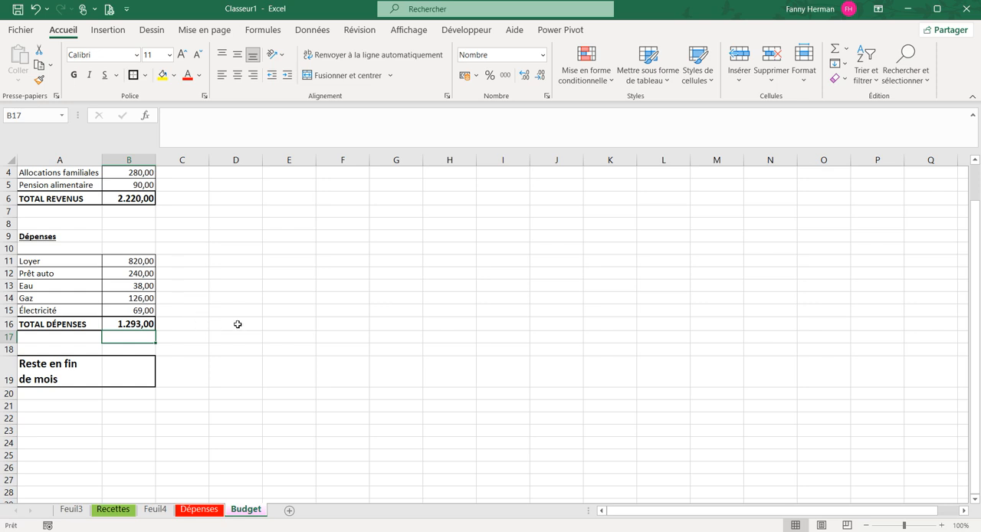
Insert an automatic sum in D16 and change its range to the expense amounts B11:B15
{"action": "left_click", "coordinate": [235, 326]}
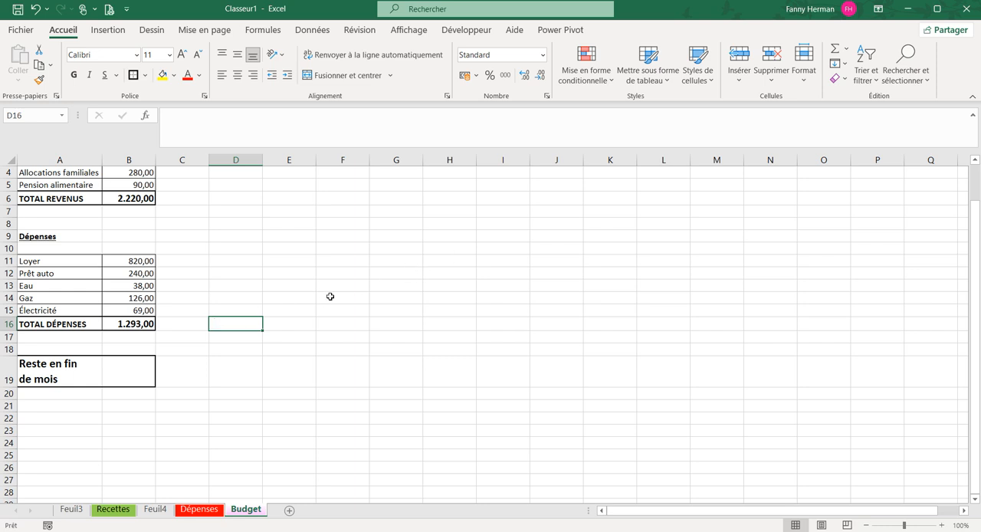
{"action": "left_click", "coordinate": [834, 49]}
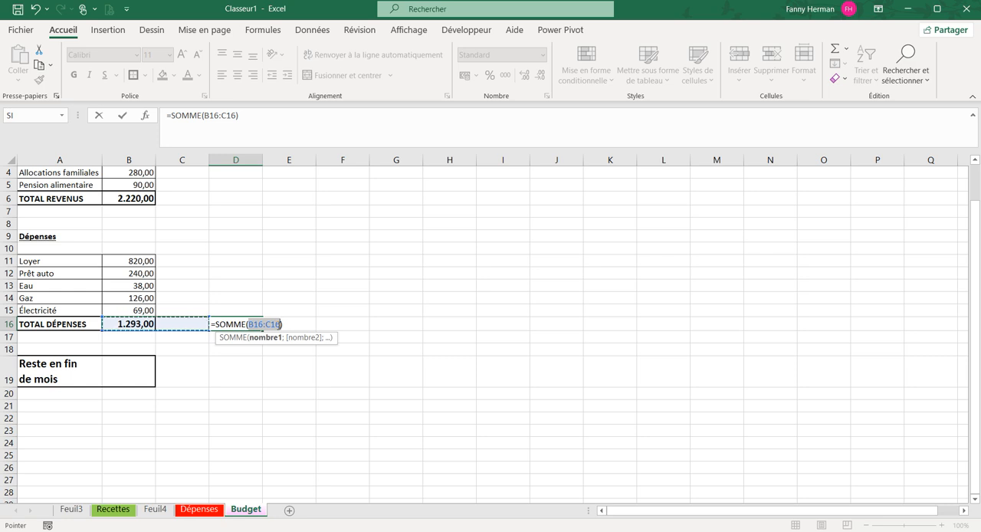
{"action": "left_click", "coordinate": [129, 260]}
{"action": "left_click_drag", "start_coordinate": [128, 263], "coordinate": [127, 276]}
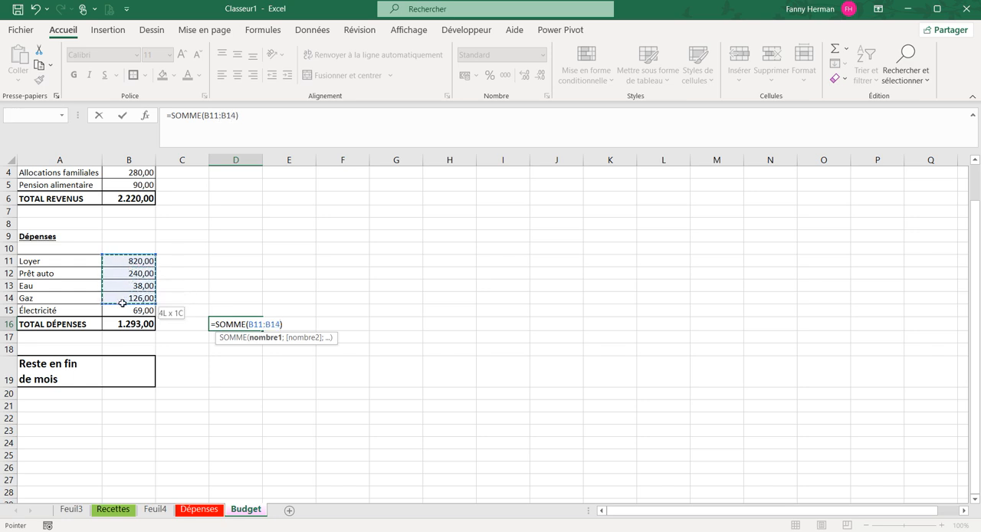
{"action": "left_click_drag", "start_coordinate": [122, 308], "coordinate": [122, 308]}
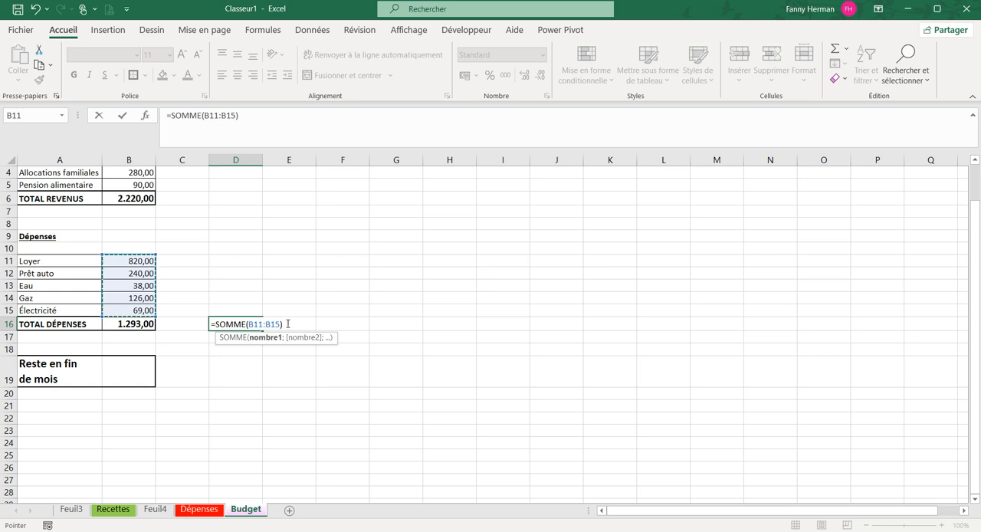
{"action": "key", "text": "Return"}
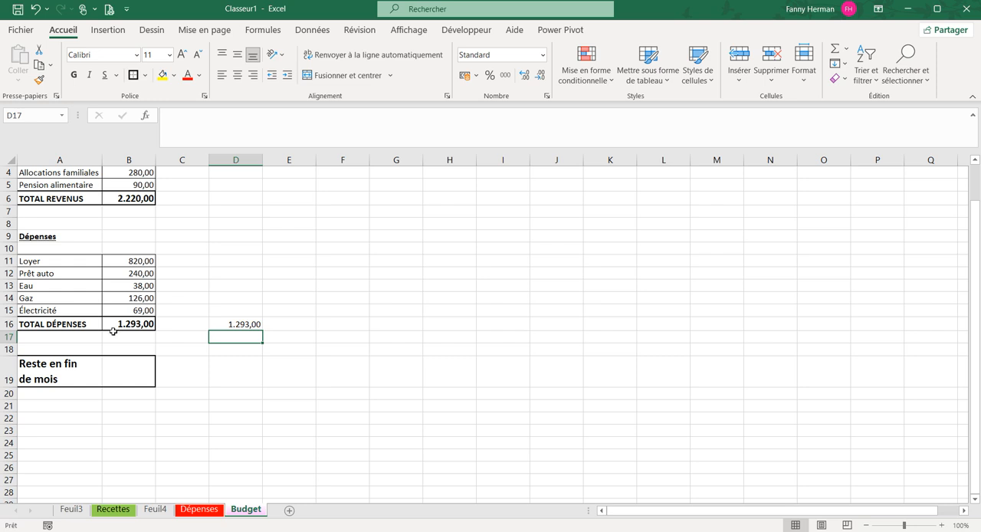
Set the Loyer amount in B11 to 750 and check the sum formula in D16
{"action": "left_click", "coordinate": [138, 261]}
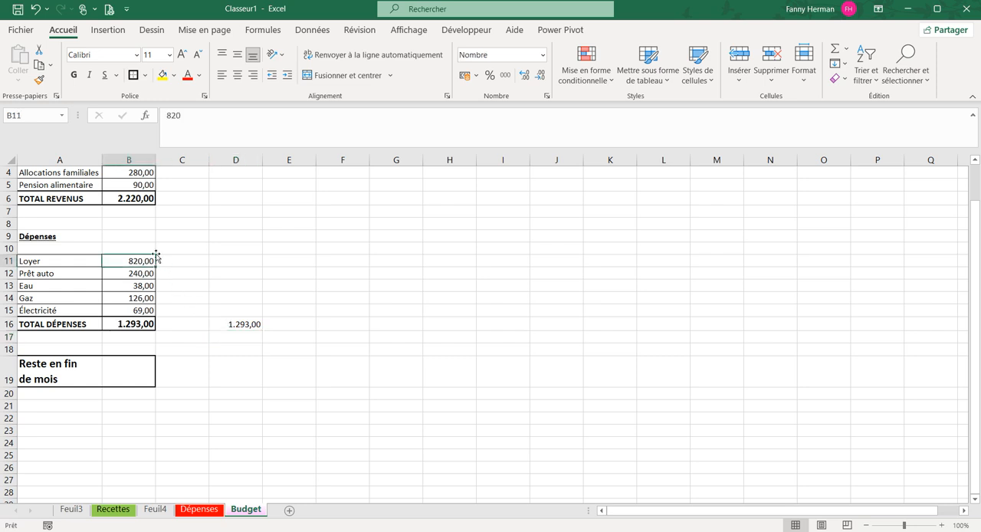
{"action": "type", "text": "750"}
{"action": "key", "text": "Return"}
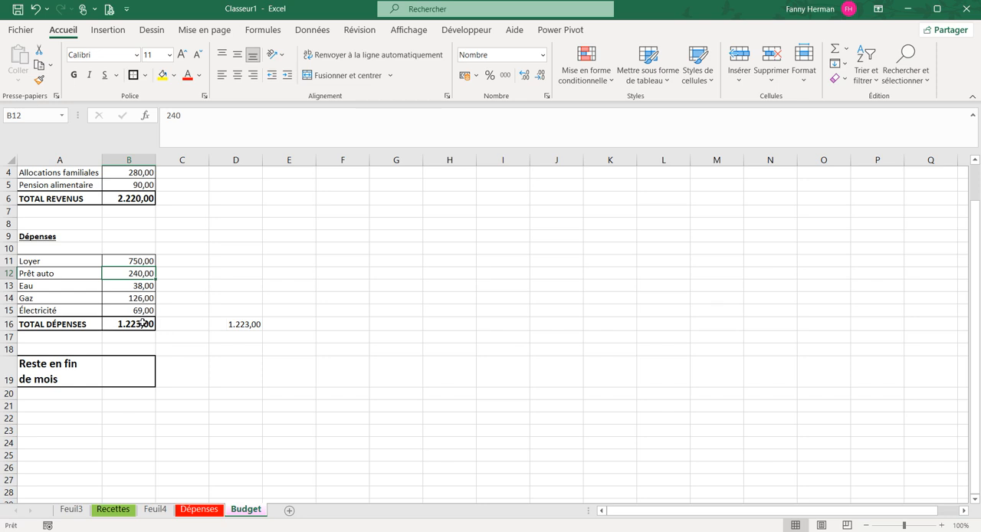
{"action": "left_click", "coordinate": [226, 322]}
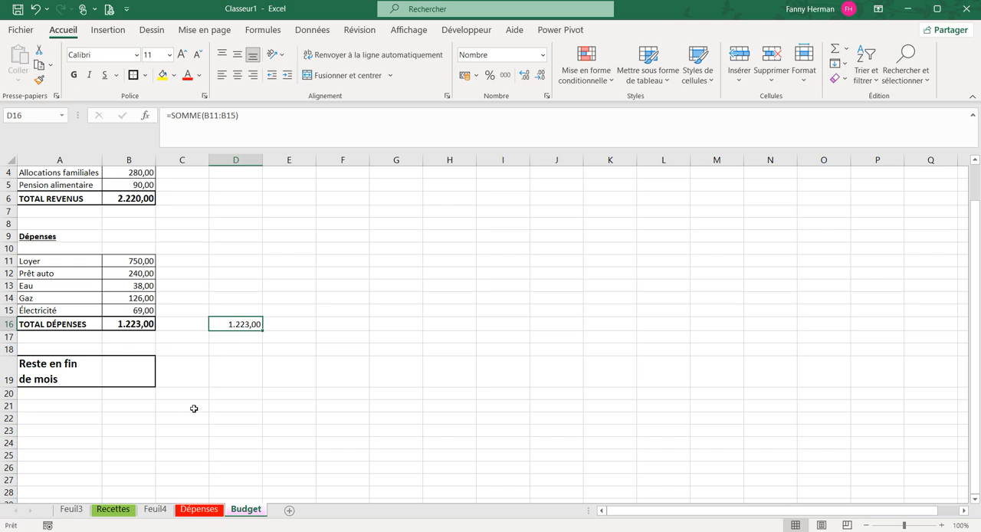
Calculate Reste en fin de mois in B19 by subtracting total expenses from total revenue with =B6-B16
{"action": "left_click", "coordinate": [136, 376]}
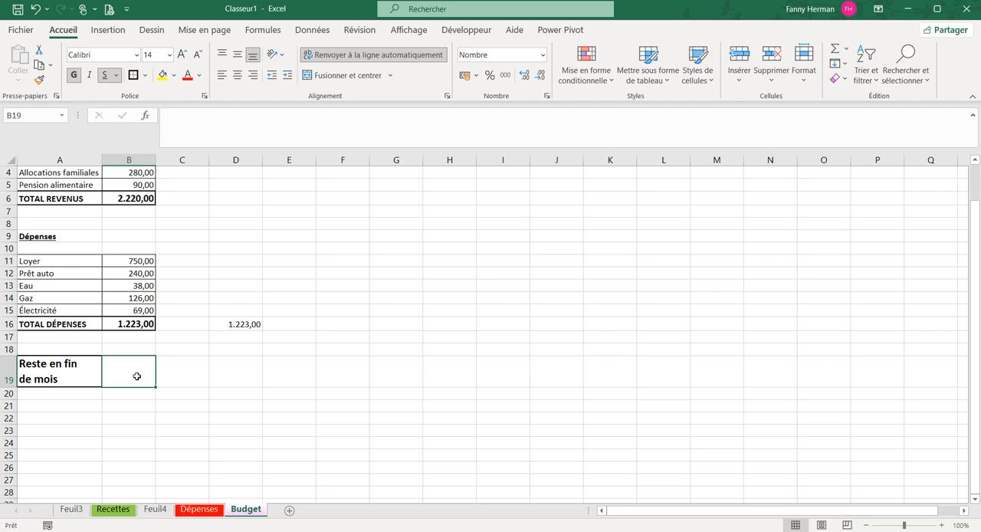
{"action": "type", "text": "="}
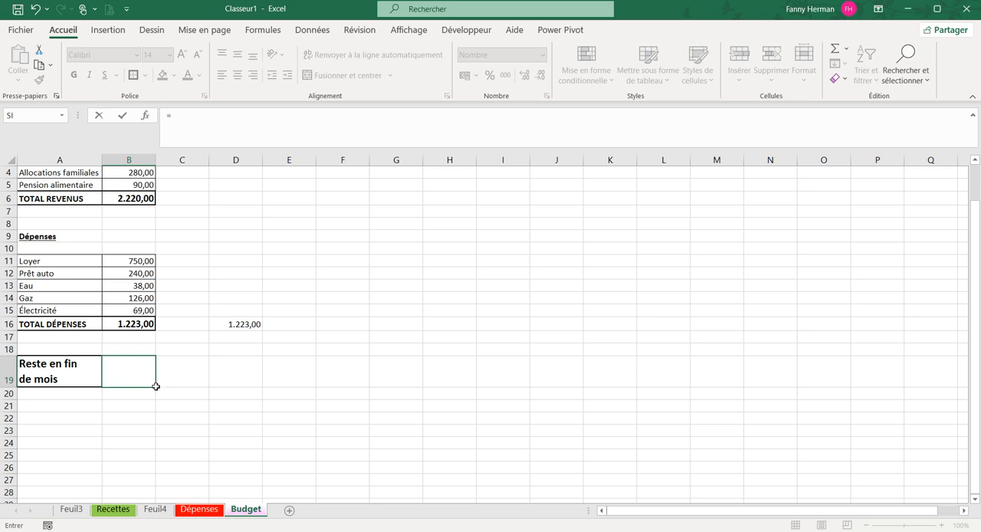
{"action": "scroll", "coordinate": [155, 386], "scroll_direction": "up", "scroll_amount": 1}
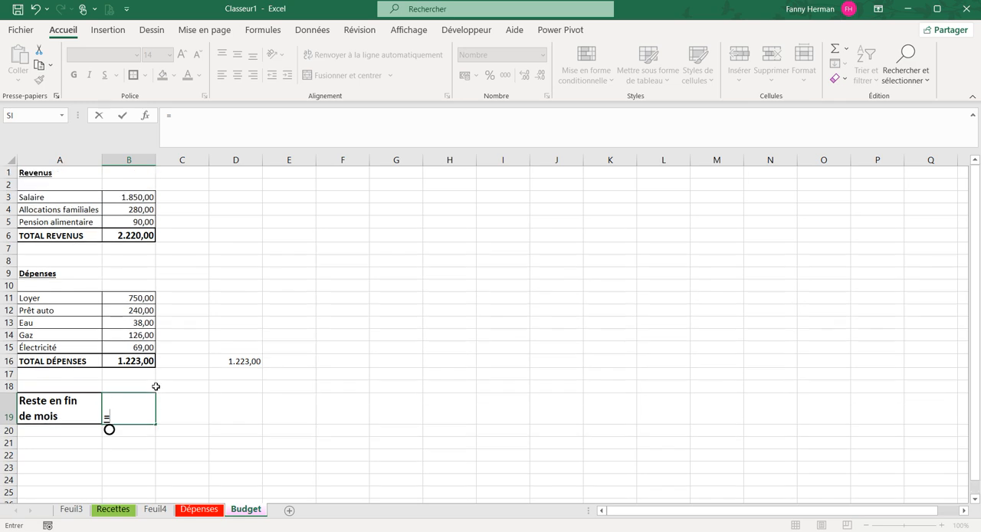
{"action": "left_click", "coordinate": [118, 235]}
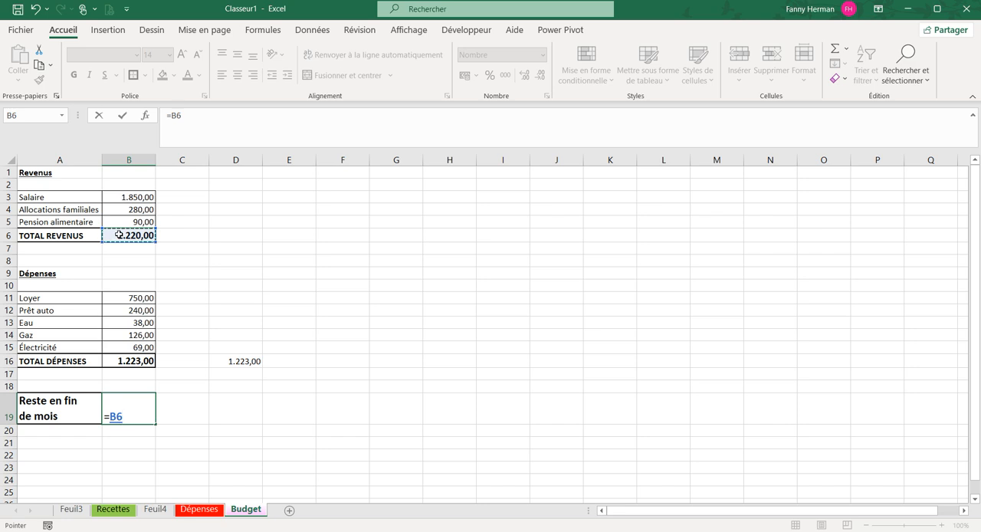
{"action": "type", "text": "-"}
{"action": "left_click", "coordinate": [122, 363]}
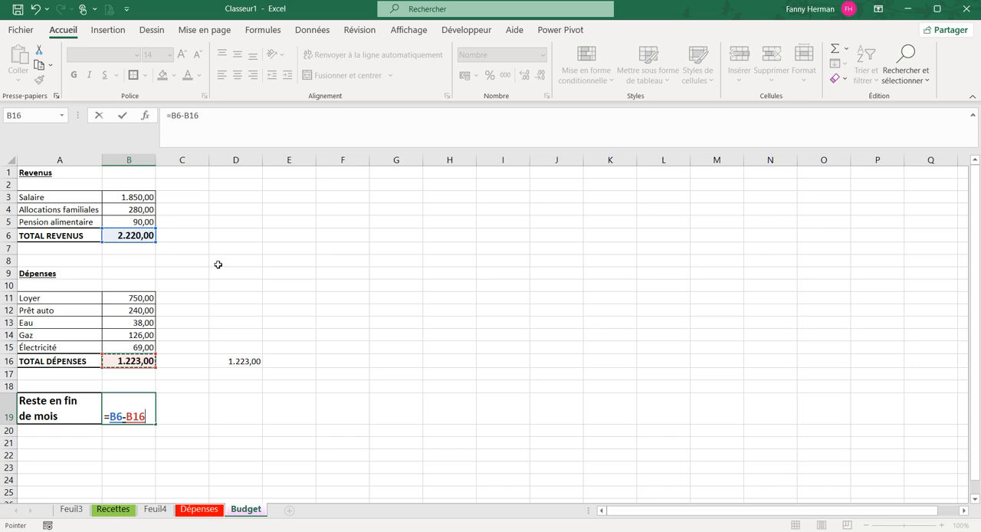
{"action": "key", "text": "Return"}
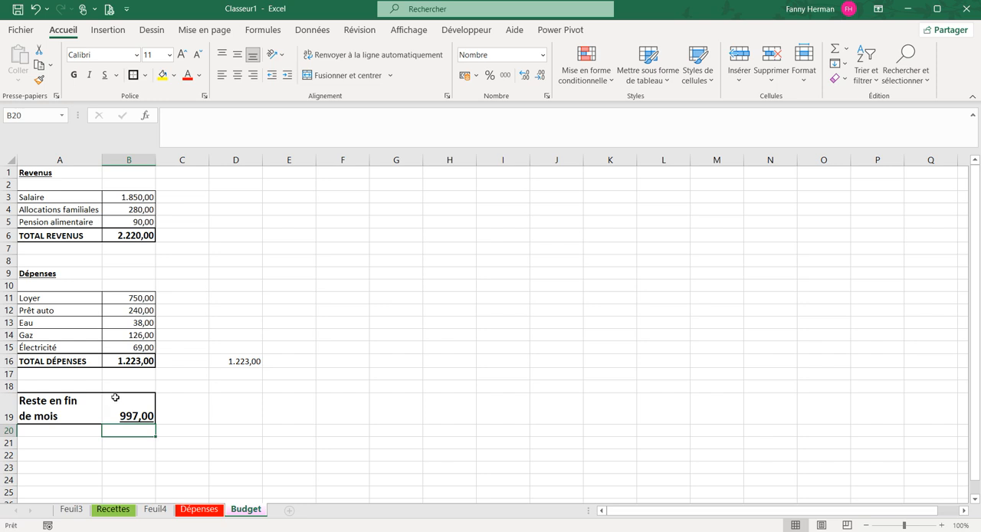
Set the Allocations familiales amount in B4 to 421 and check the Reste en fin de mois formula in B19
{"action": "left_click", "coordinate": [111, 209]}
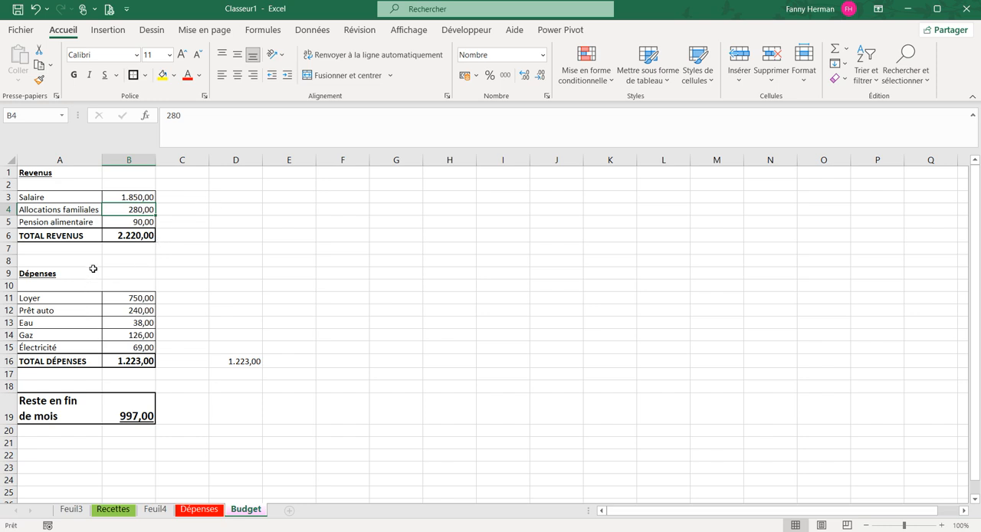
{"action": "type", "text": "4"}
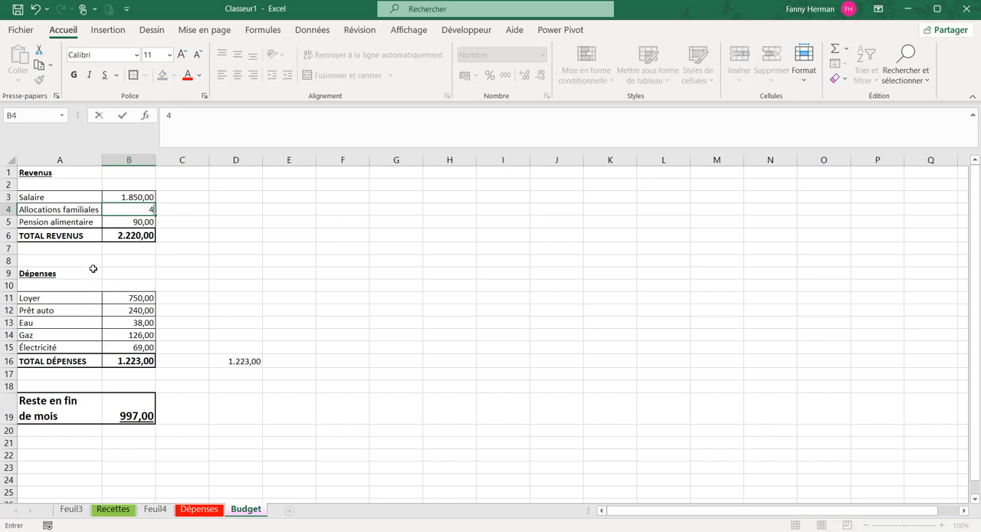
{"action": "type", "text": "21"}
{"action": "key", "text": "Return"}
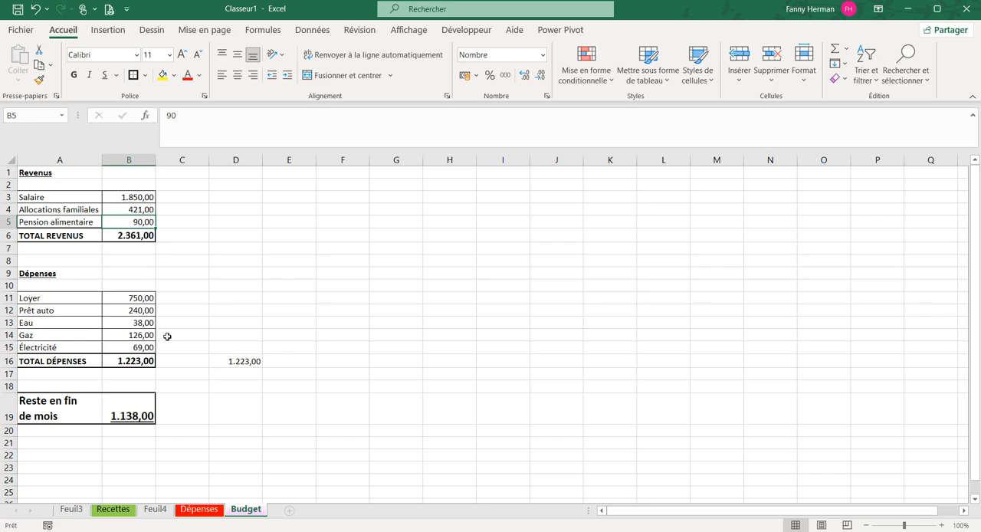
{"action": "left_click", "coordinate": [128, 407]}
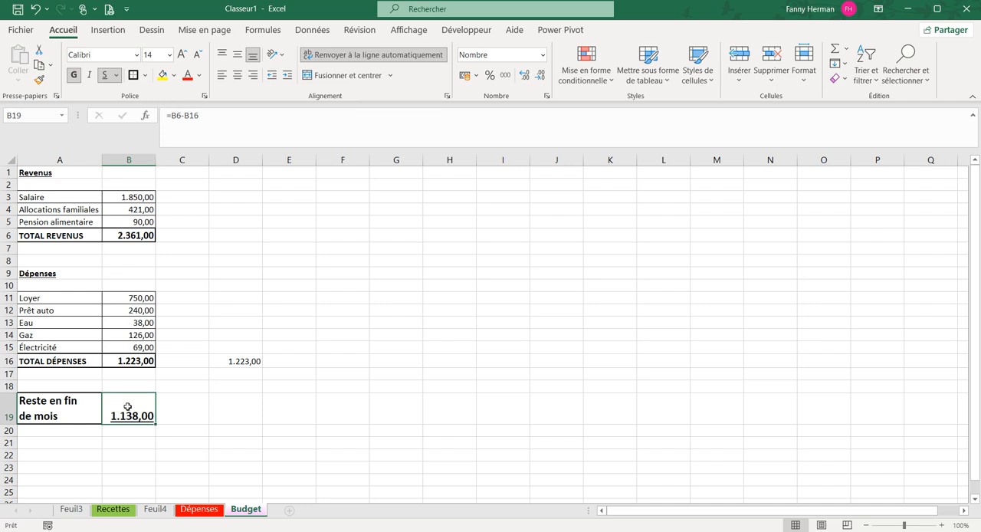
Enter the multiplier 12 in C6, beside the TOTAL REVENUS amount
{"action": "left_click", "coordinate": [220, 188]}
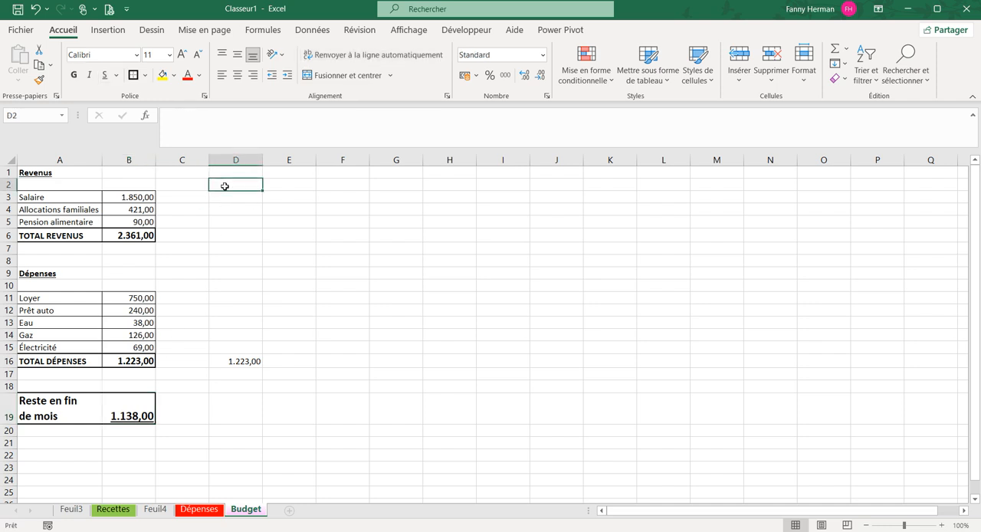
{"action": "left_click", "coordinate": [229, 197]}
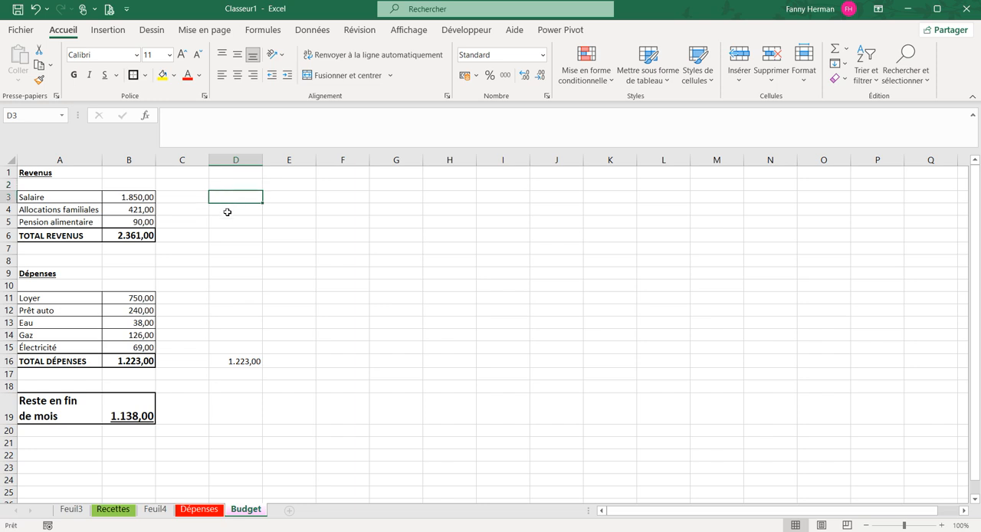
{"action": "left_click", "coordinate": [234, 232]}
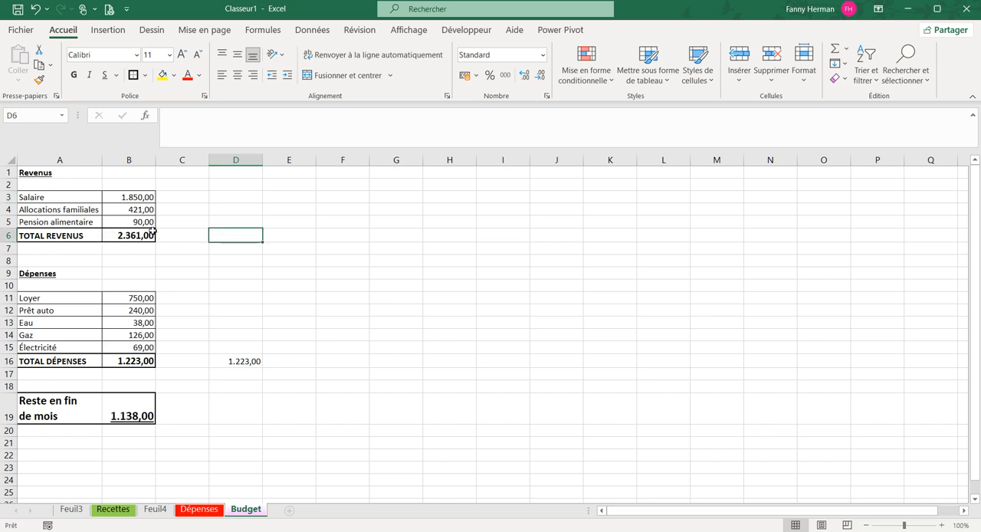
{"action": "left_click", "coordinate": [192, 237]}
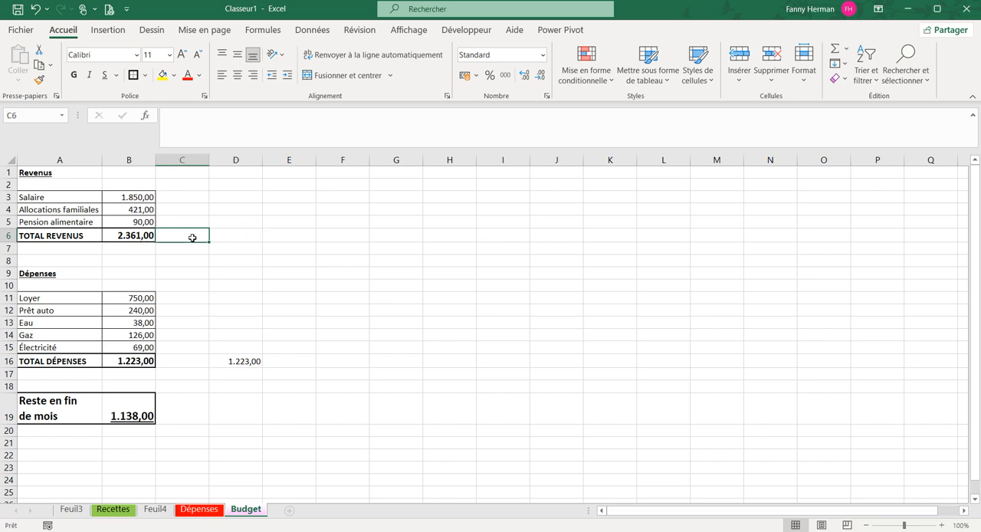
{"action": "type", "text": "12"}
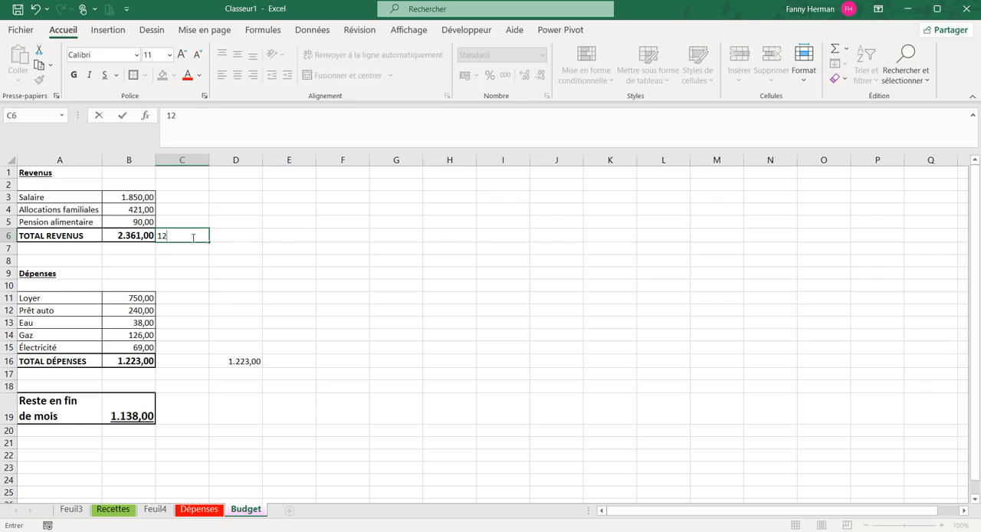
{"action": "key", "text": "Tab"}
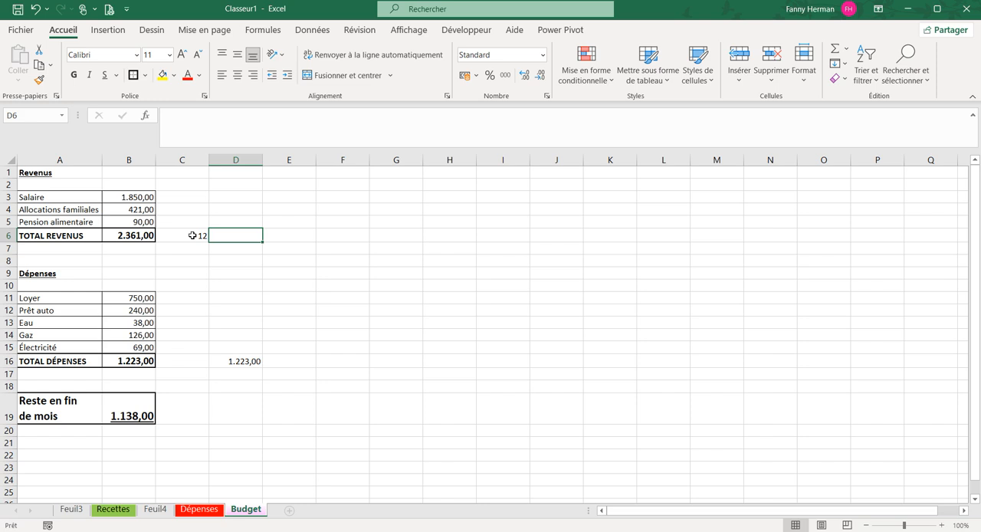
{"action": "left_click", "coordinate": [192, 235]}
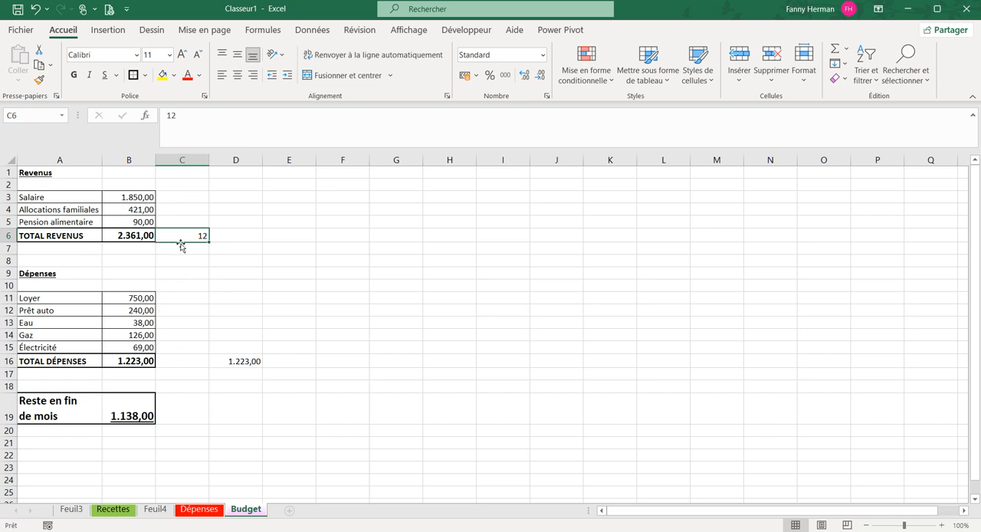
Multiply the total revenue by the number in C6 with the formula =B6*C6 in D6
{"action": "left_click", "coordinate": [234, 232]}
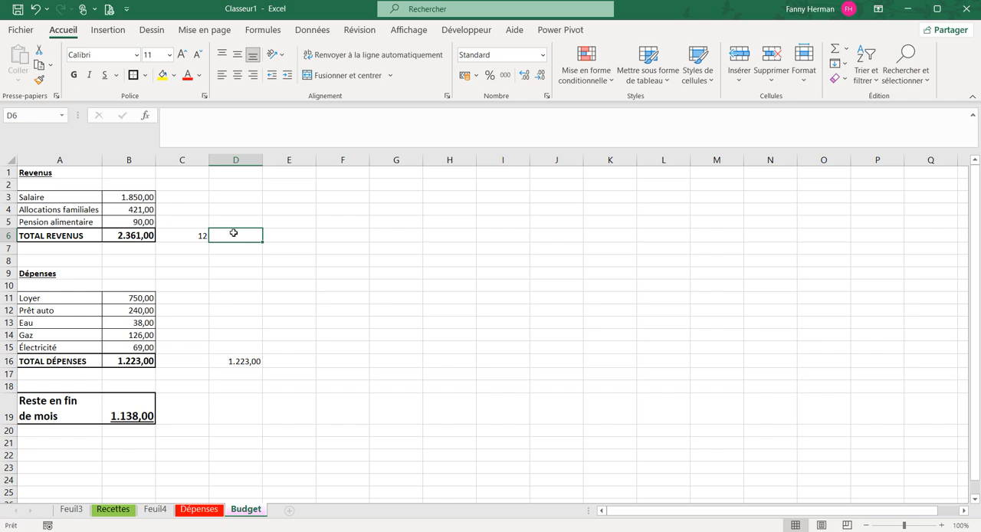
{"action": "type", "text": "="}
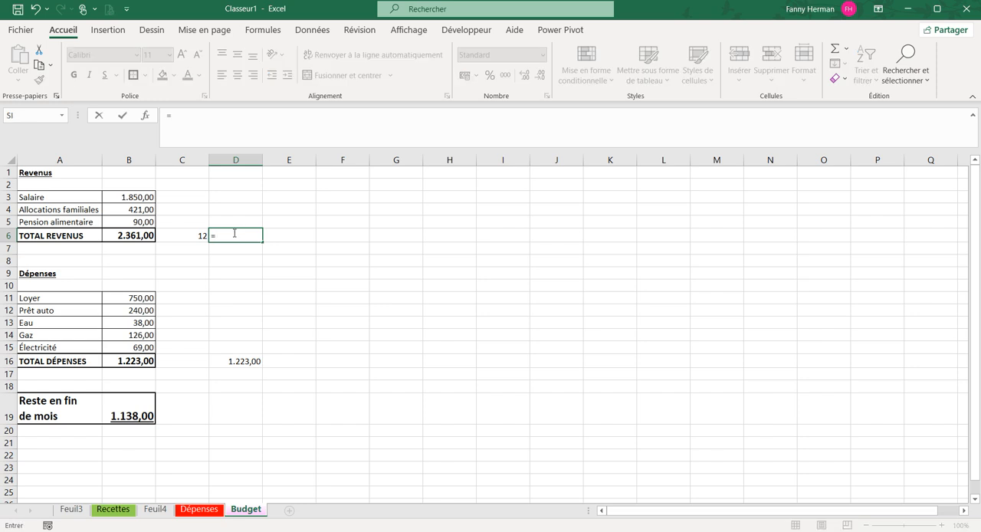
{"action": "left_click", "coordinate": [116, 235]}
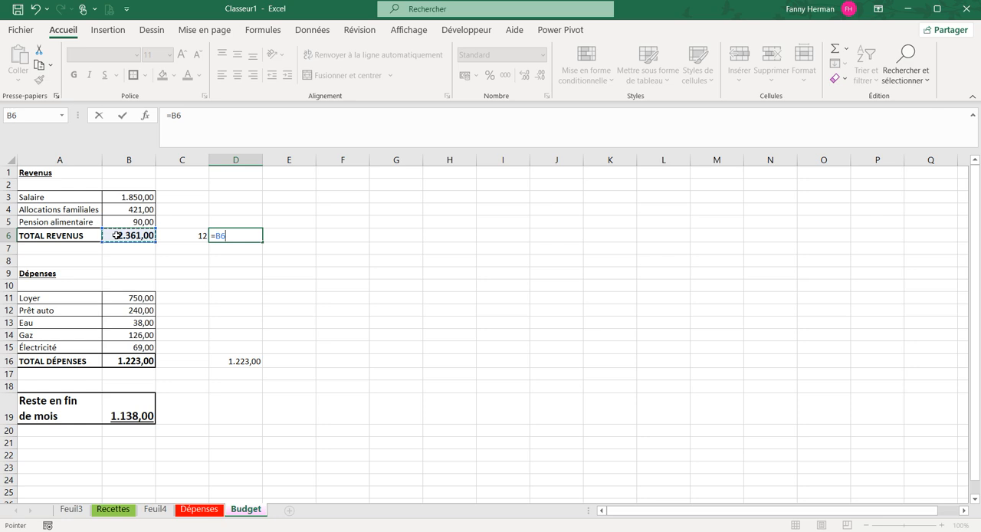
{"action": "type", "text": "*"}
{"action": "left_click", "coordinate": [175, 235]}
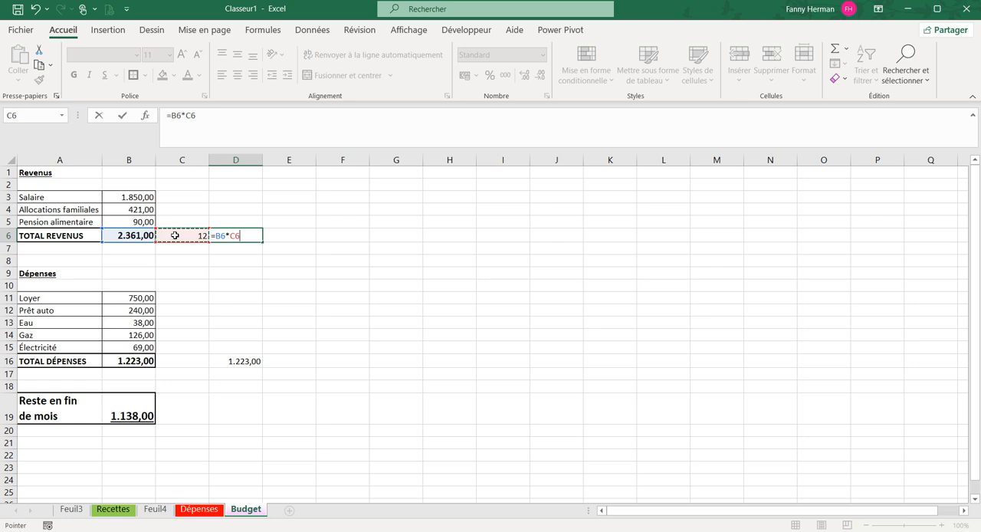
{"action": "key", "text": "Return"}
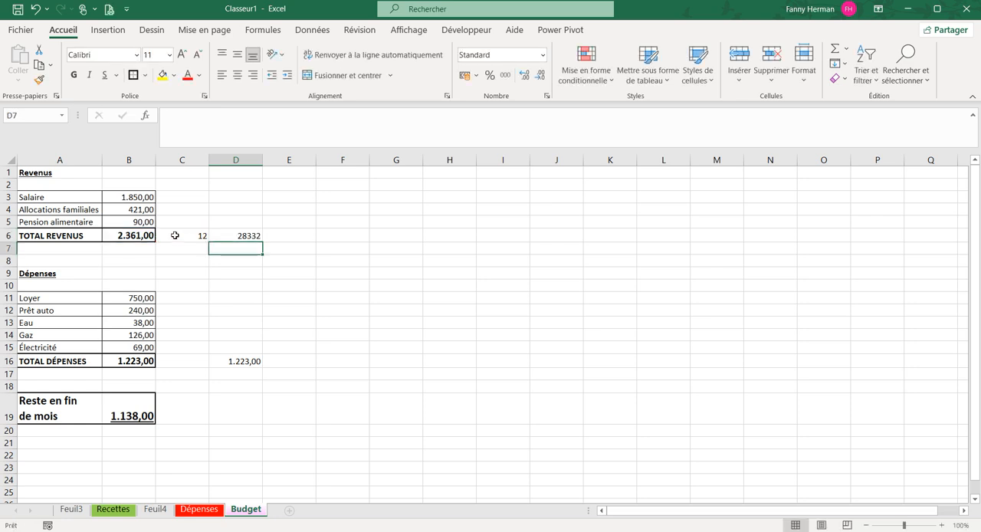
Apply the € Français (Belgique) accounting format to the product in D6
{"action": "left_click", "coordinate": [215, 235]}
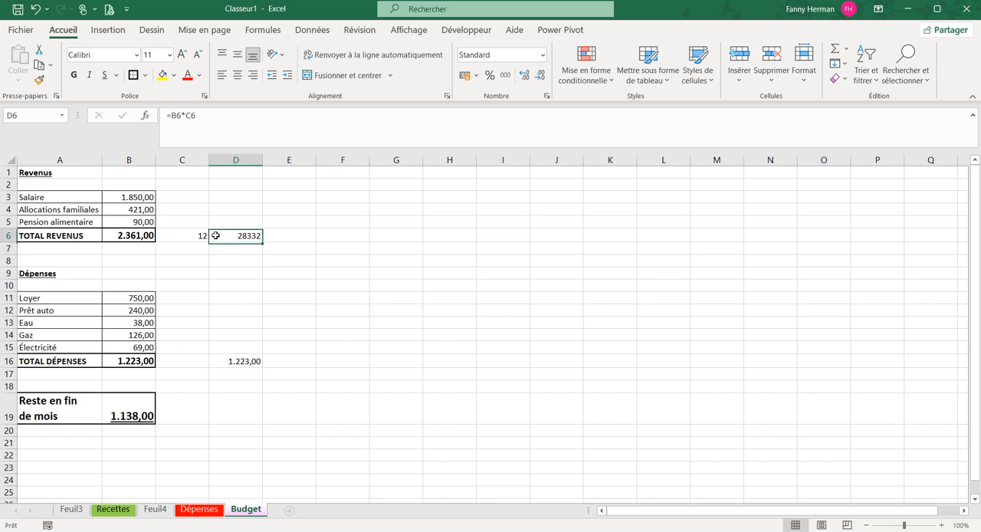
{"action": "left_click", "coordinate": [475, 75]}
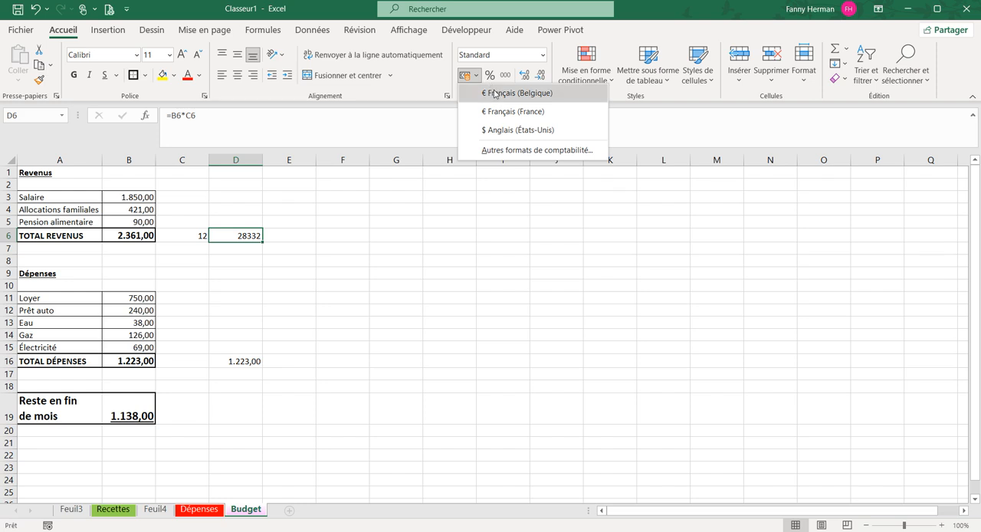
{"action": "left_click", "coordinate": [485, 93]}
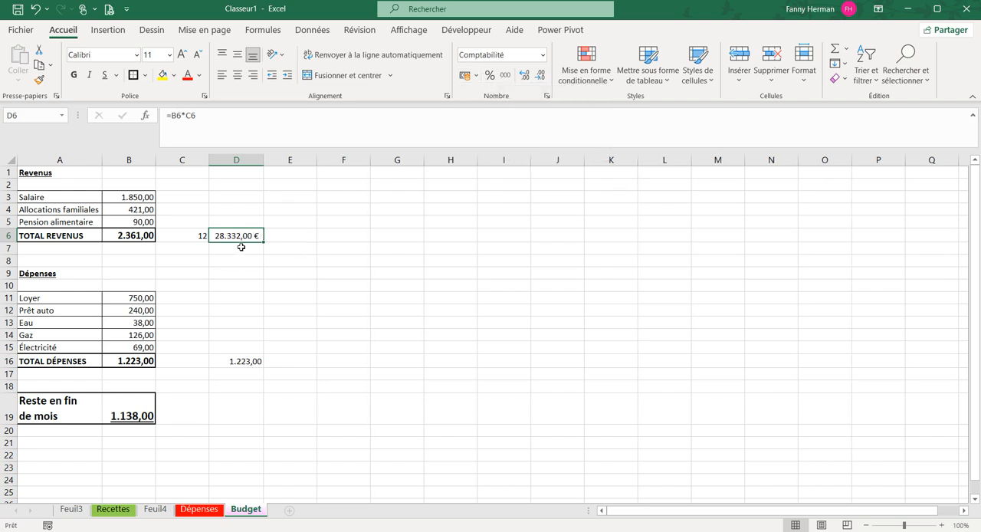
{"action": "left_click", "coordinate": [304, 233]}
{"action": "left_click", "coordinate": [226, 231]}
Divide the amount in D6 by 4 with the formula =D6/4 in F6
{"action": "left_click", "coordinate": [335, 234]}
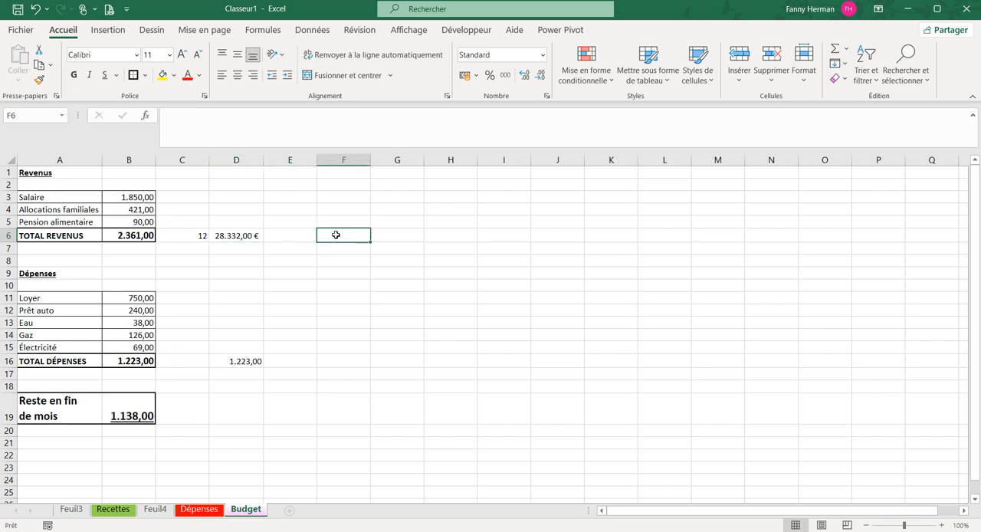
{"action": "type", "text": "="}
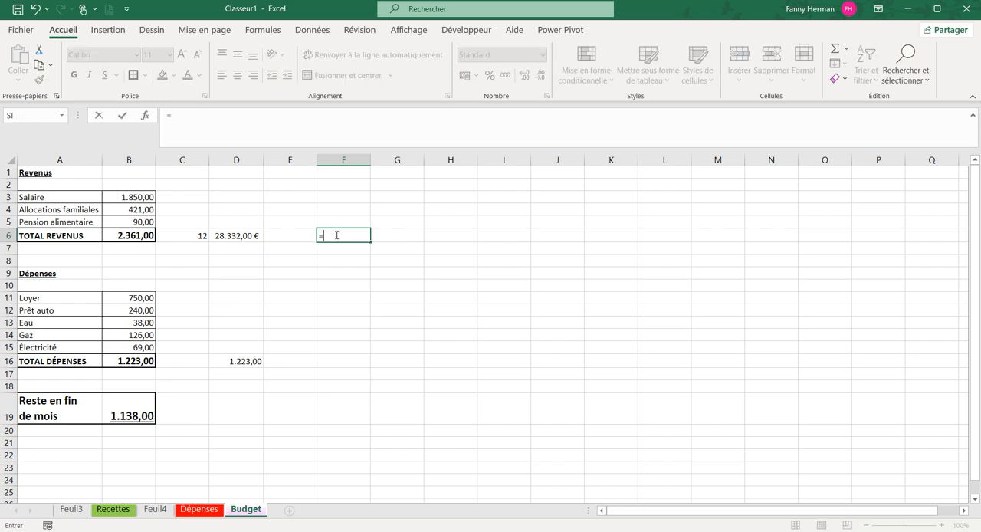
{"action": "left_click", "coordinate": [221, 235]}
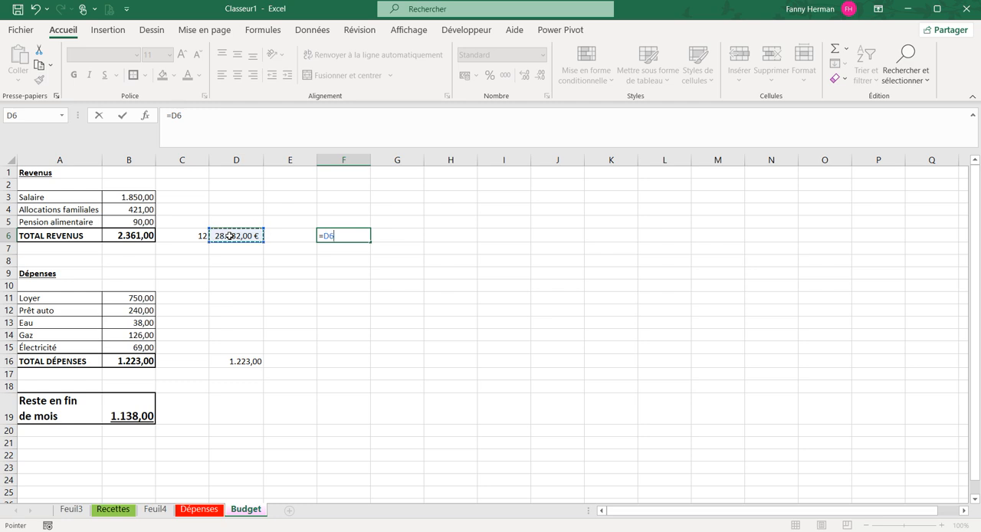
{"action": "type", "text": "/"}
{"action": "type", "text": "4"}
{"action": "key", "text": "Return"}
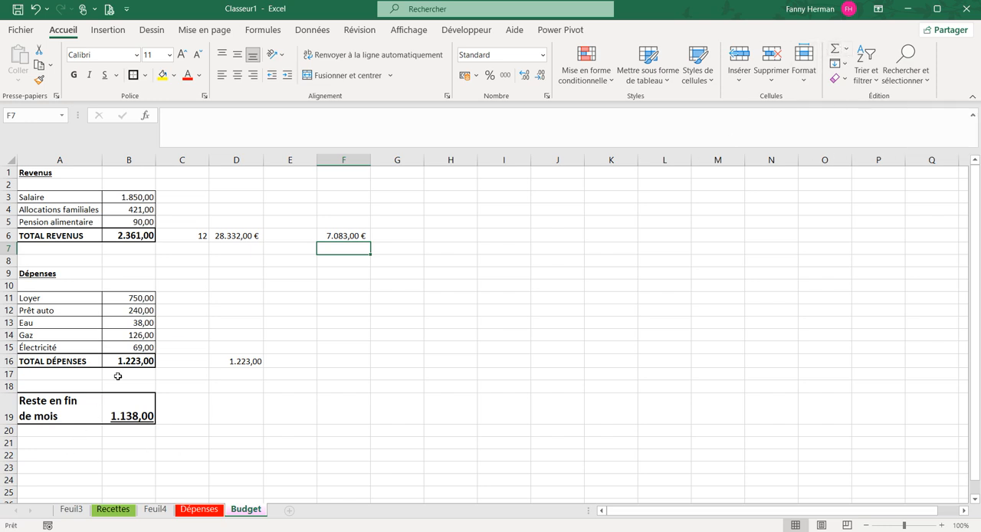
Insert an automatic sum in F16 and change its range to the revenue amounts B3:B5
{"action": "left_click", "coordinate": [331, 363]}
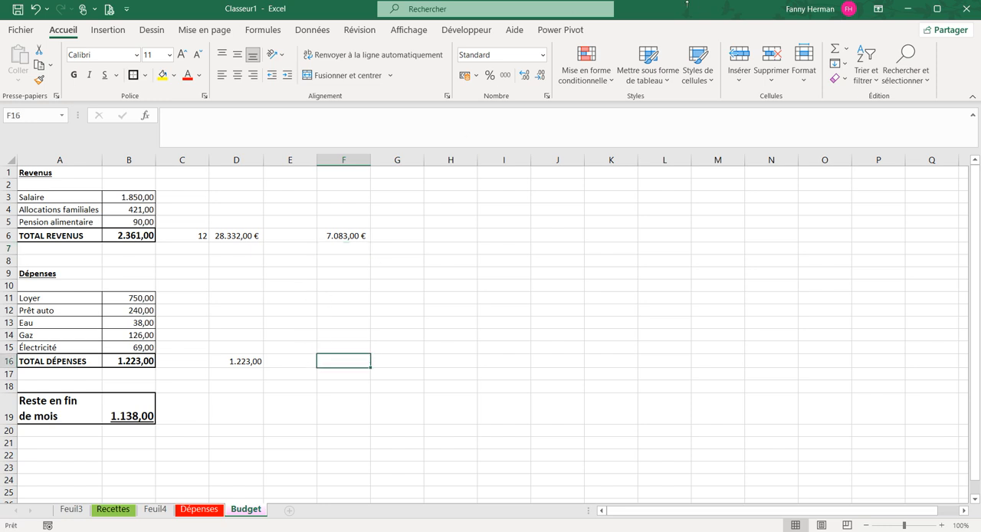
{"action": "left_click", "coordinate": [833, 50]}
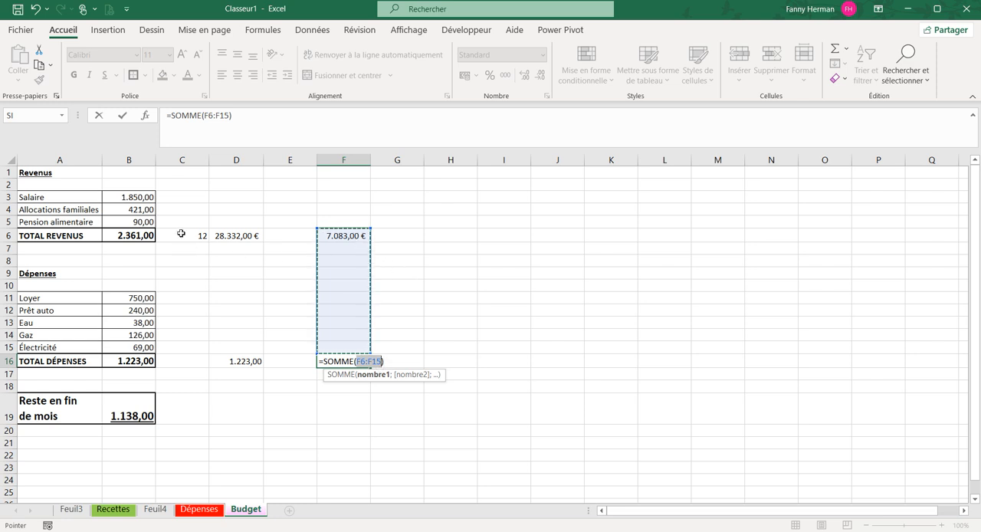
{"action": "left_click_drag", "start_coordinate": [114, 197], "coordinate": [104, 221]}
{"action": "key", "text": "Return"}
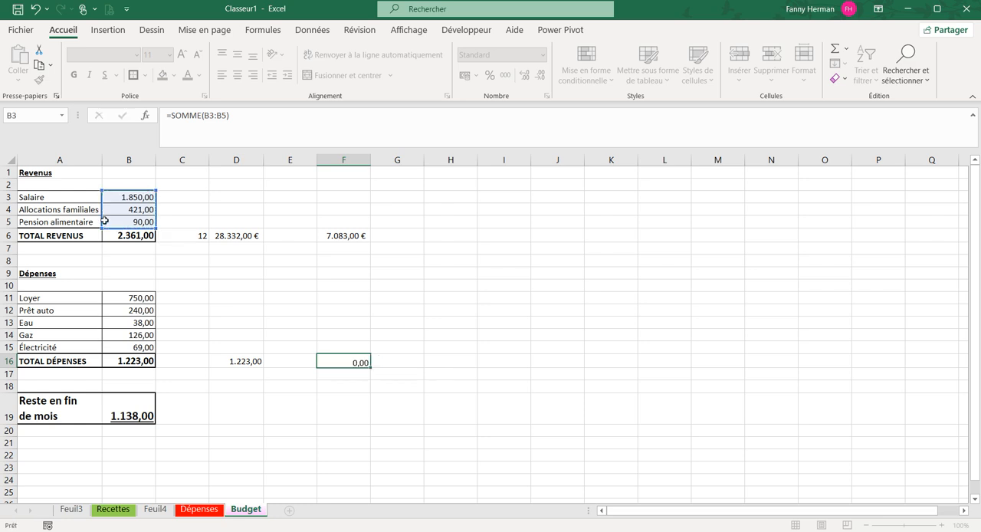